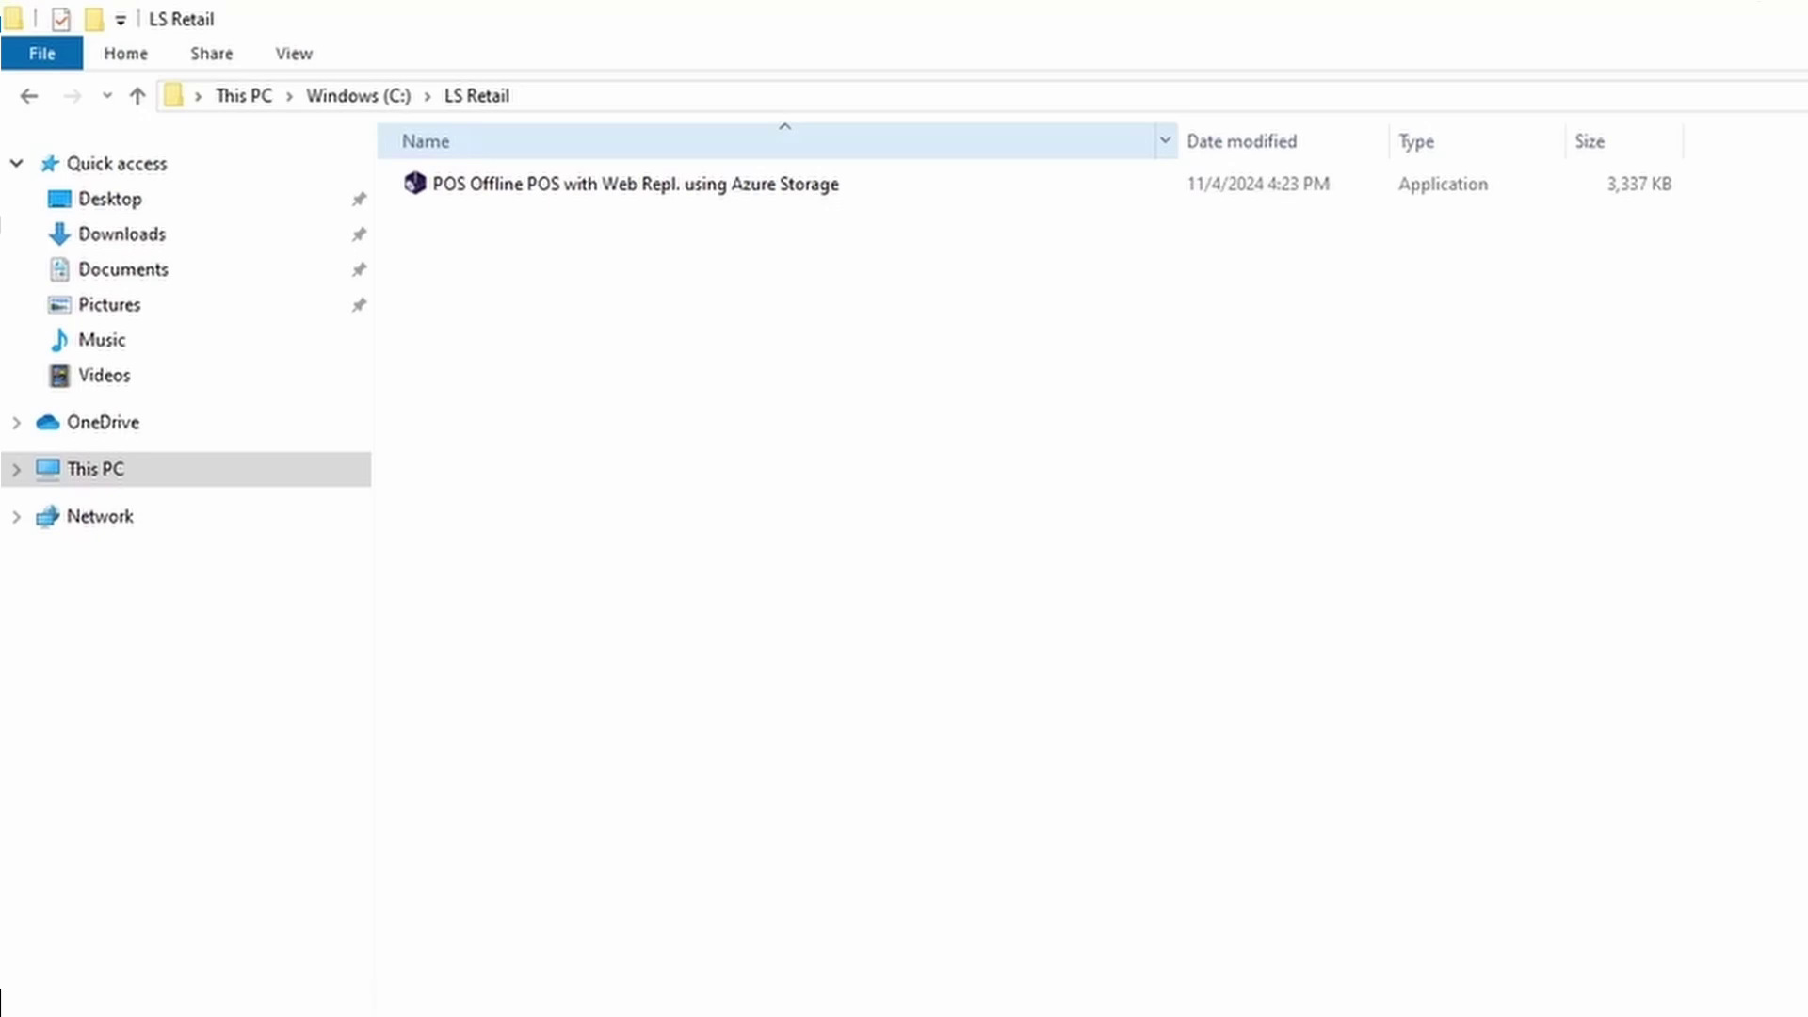
# Run the Offline POS with Web Repl. using Azure Storage installer as administrator and choose the POS setup.
pyautogui.rightClick(756, 175)
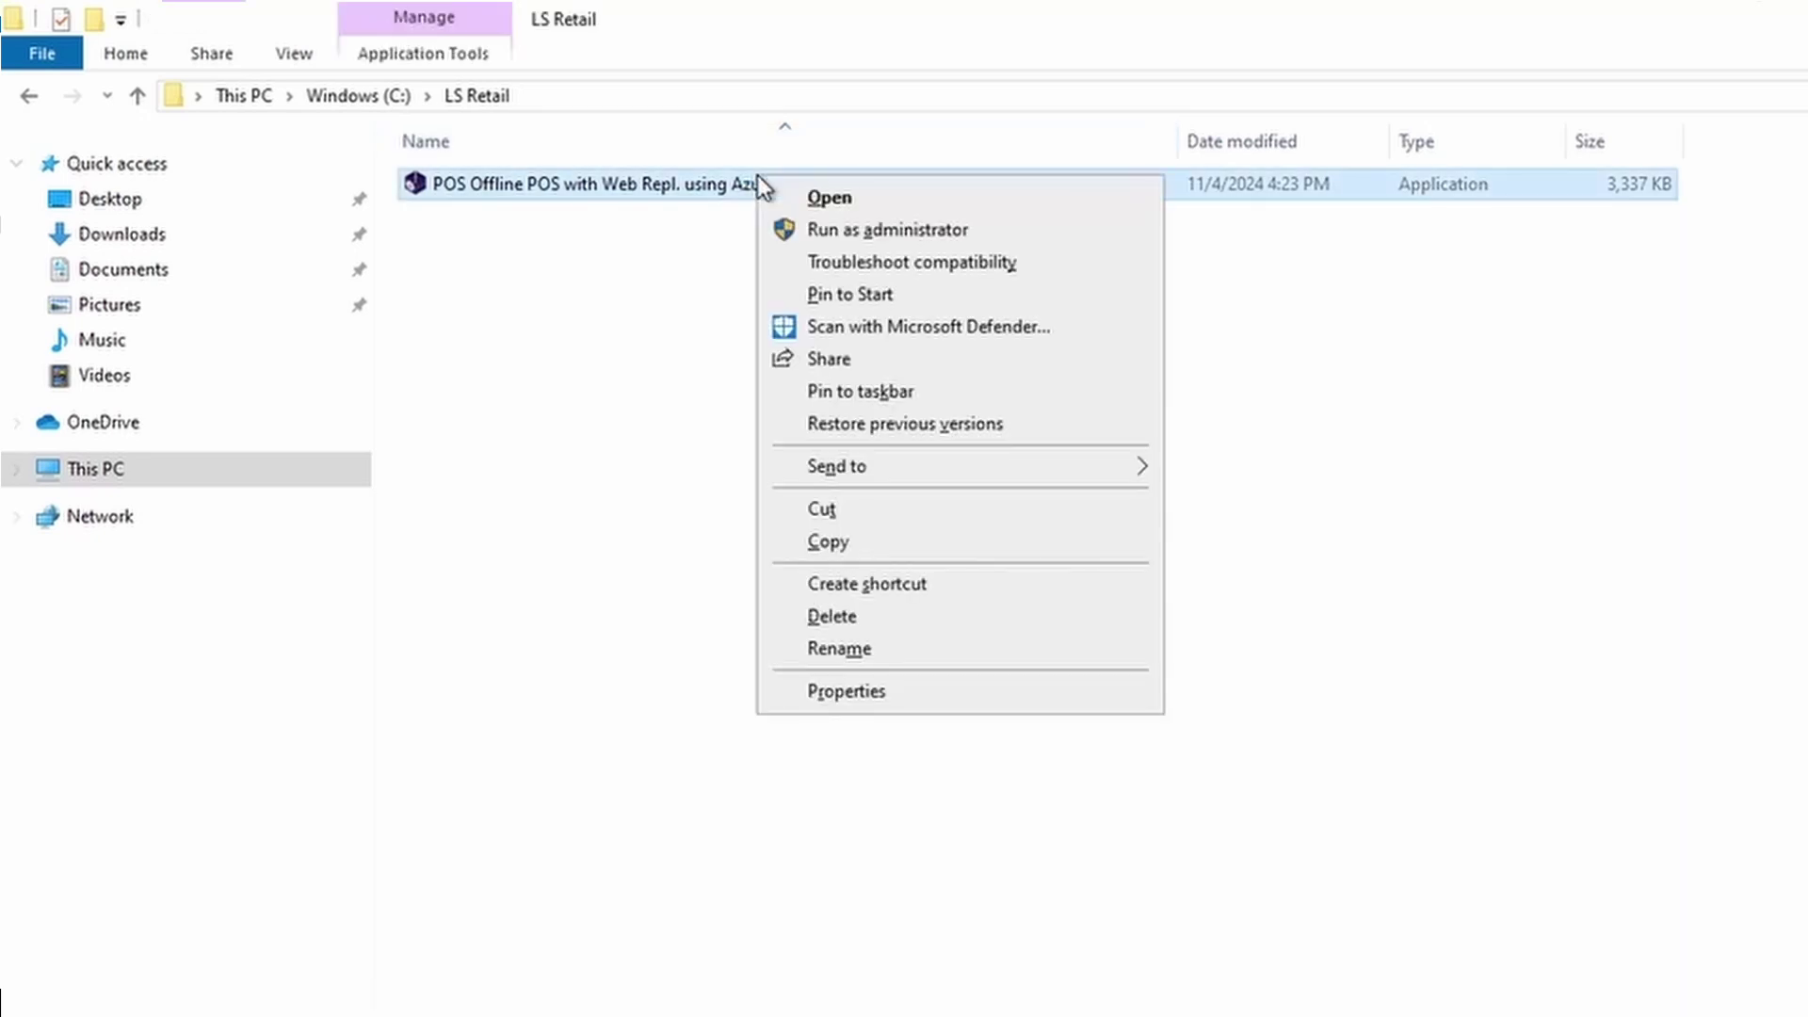
pyautogui.click(860, 236)
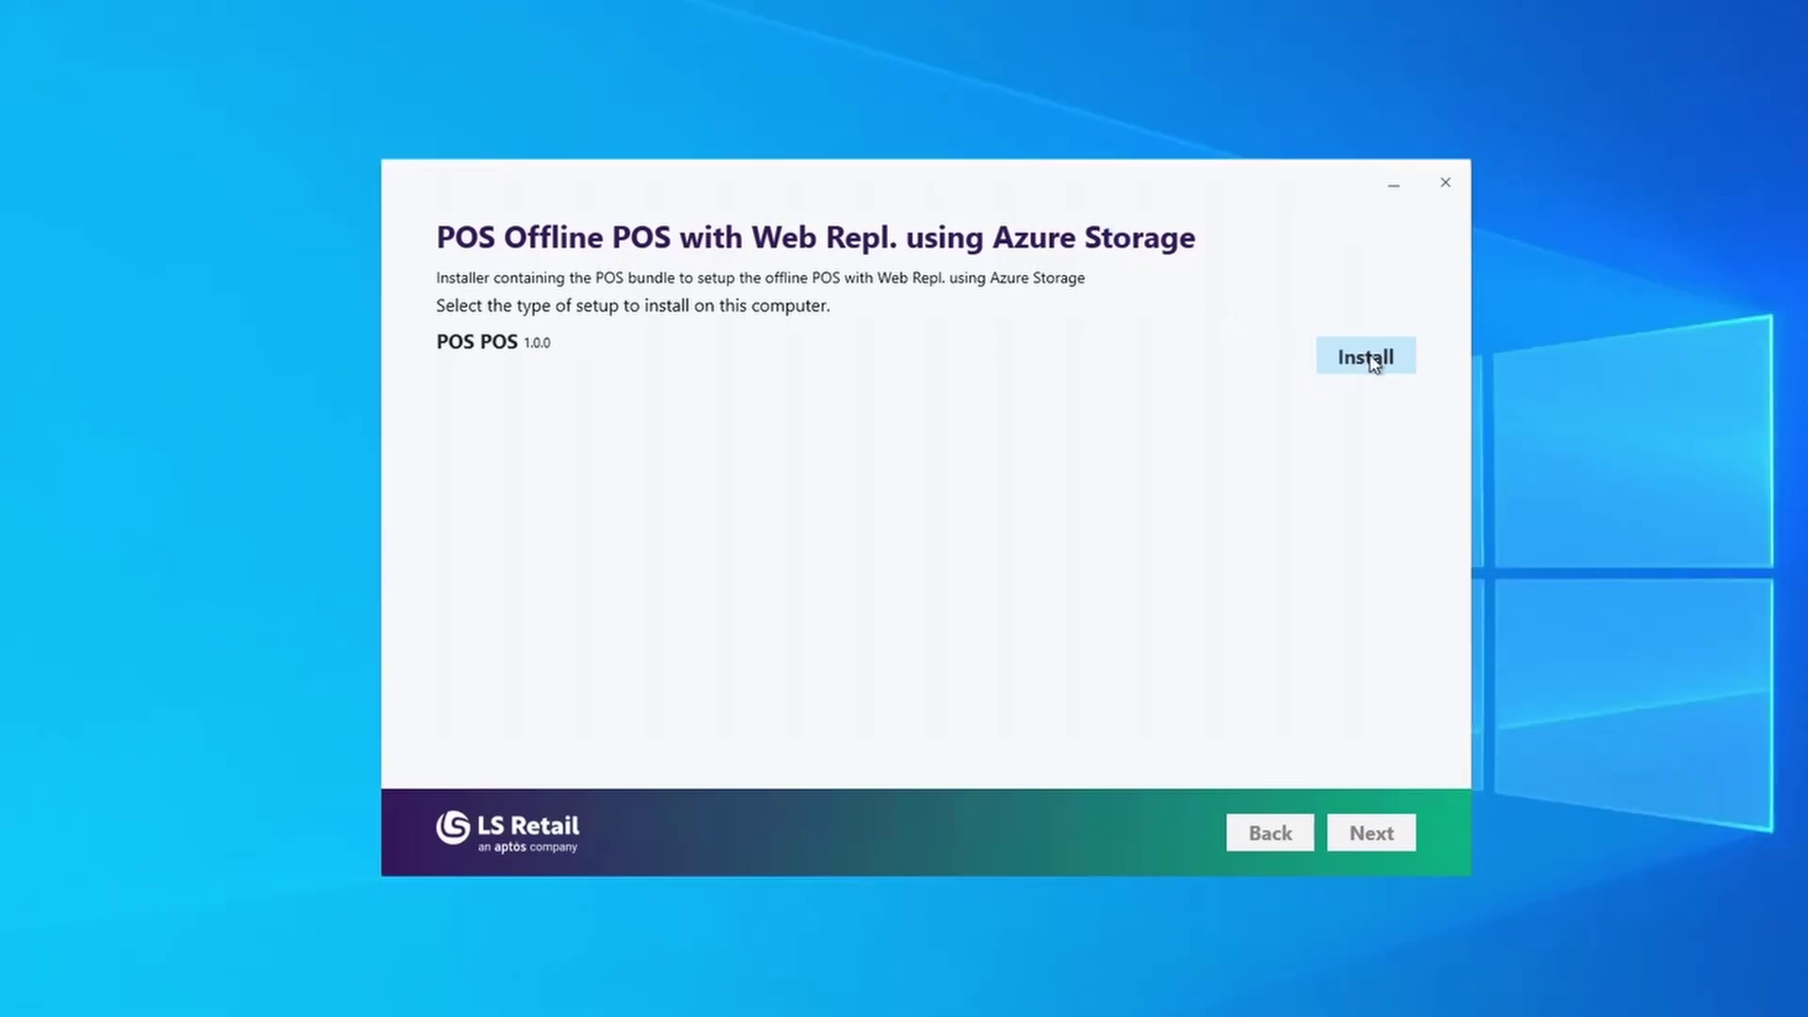
pyautogui.click(1374, 364)
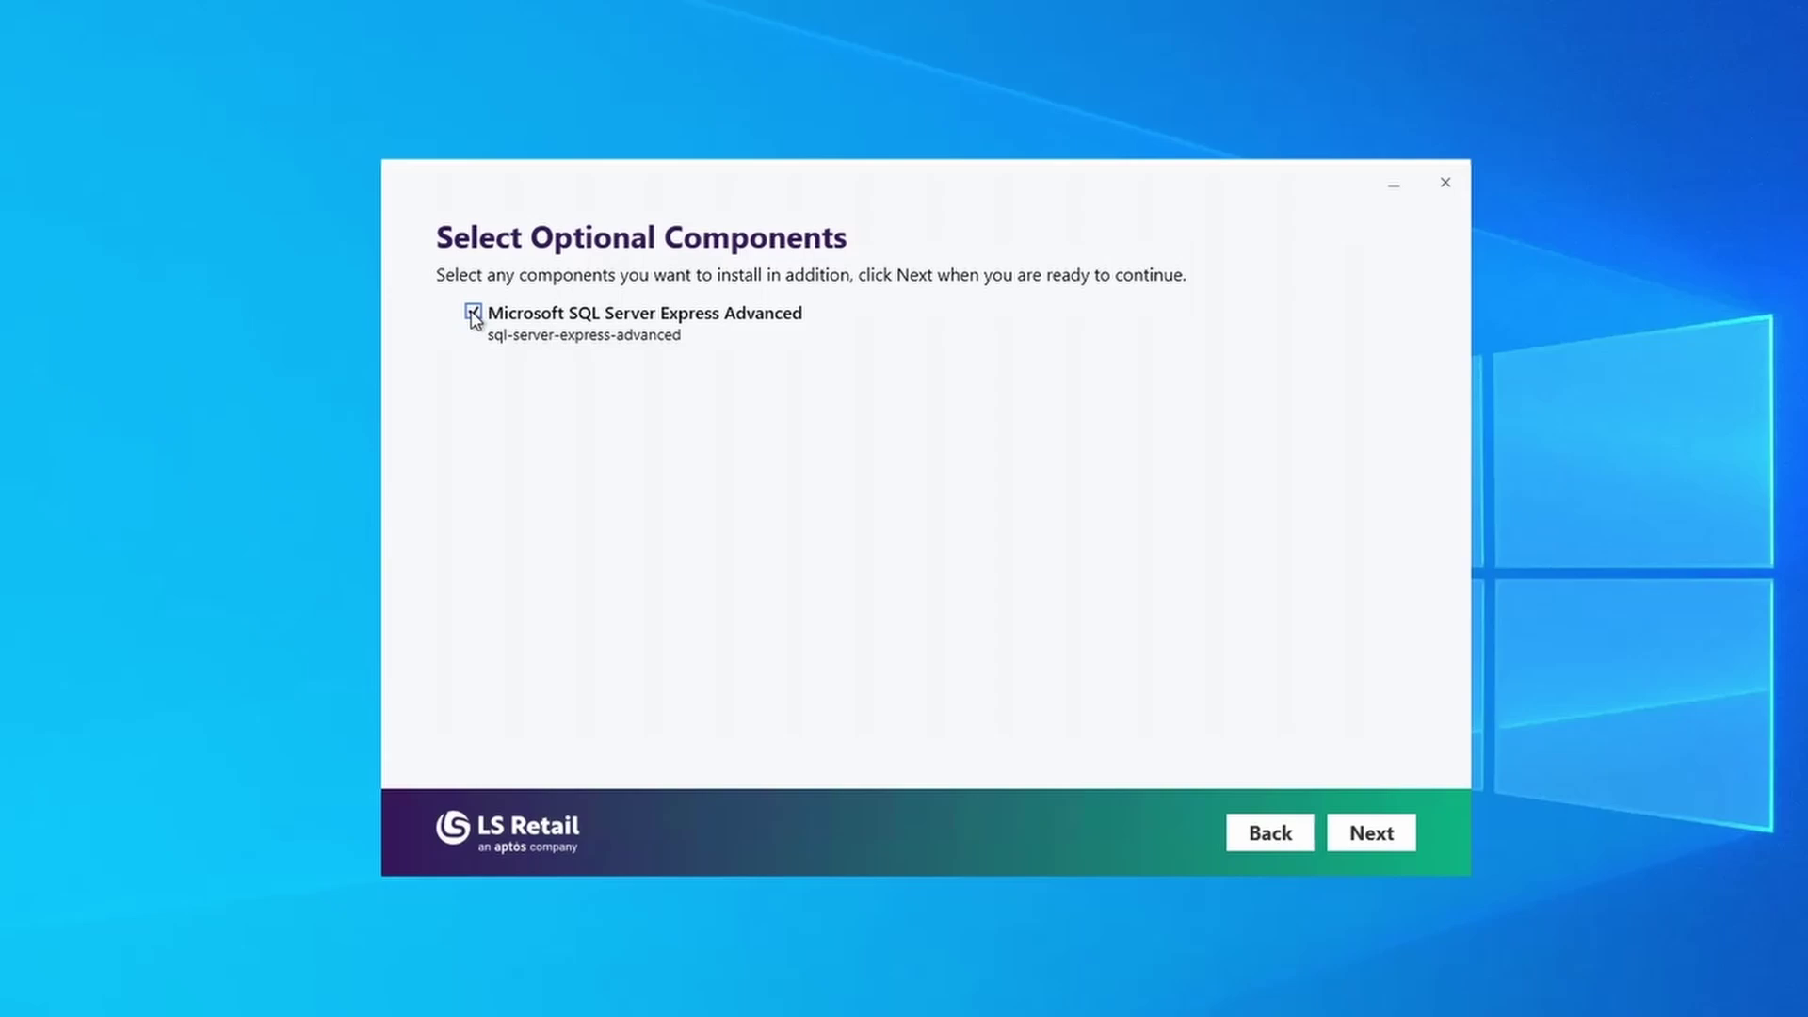
# Continue to the Arguments page with Microsoft SQL Server Express Advanced kept as a component.
pyautogui.click(1369, 838)
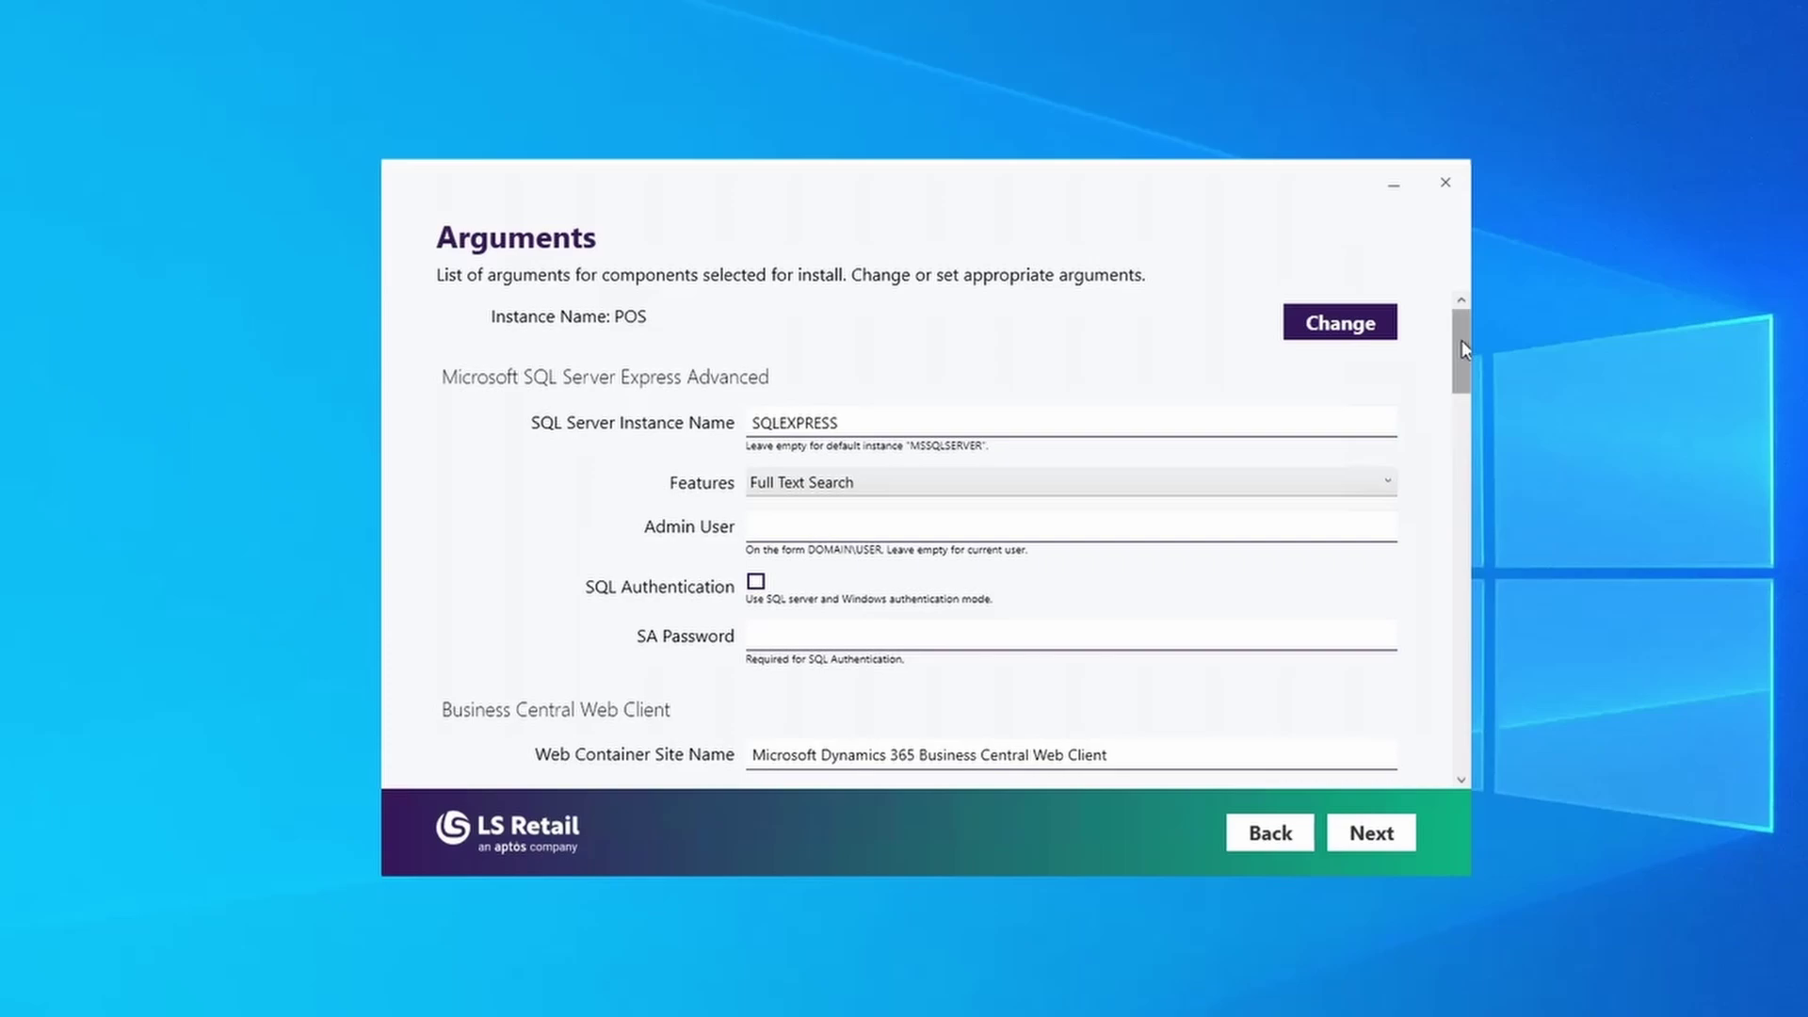
# Scroll to the Offline POS section and select the SaaS Web Service S2S Client Secret field.
pyautogui.moveTo(1461, 345); pyautogui.dragTo(1457, 758)
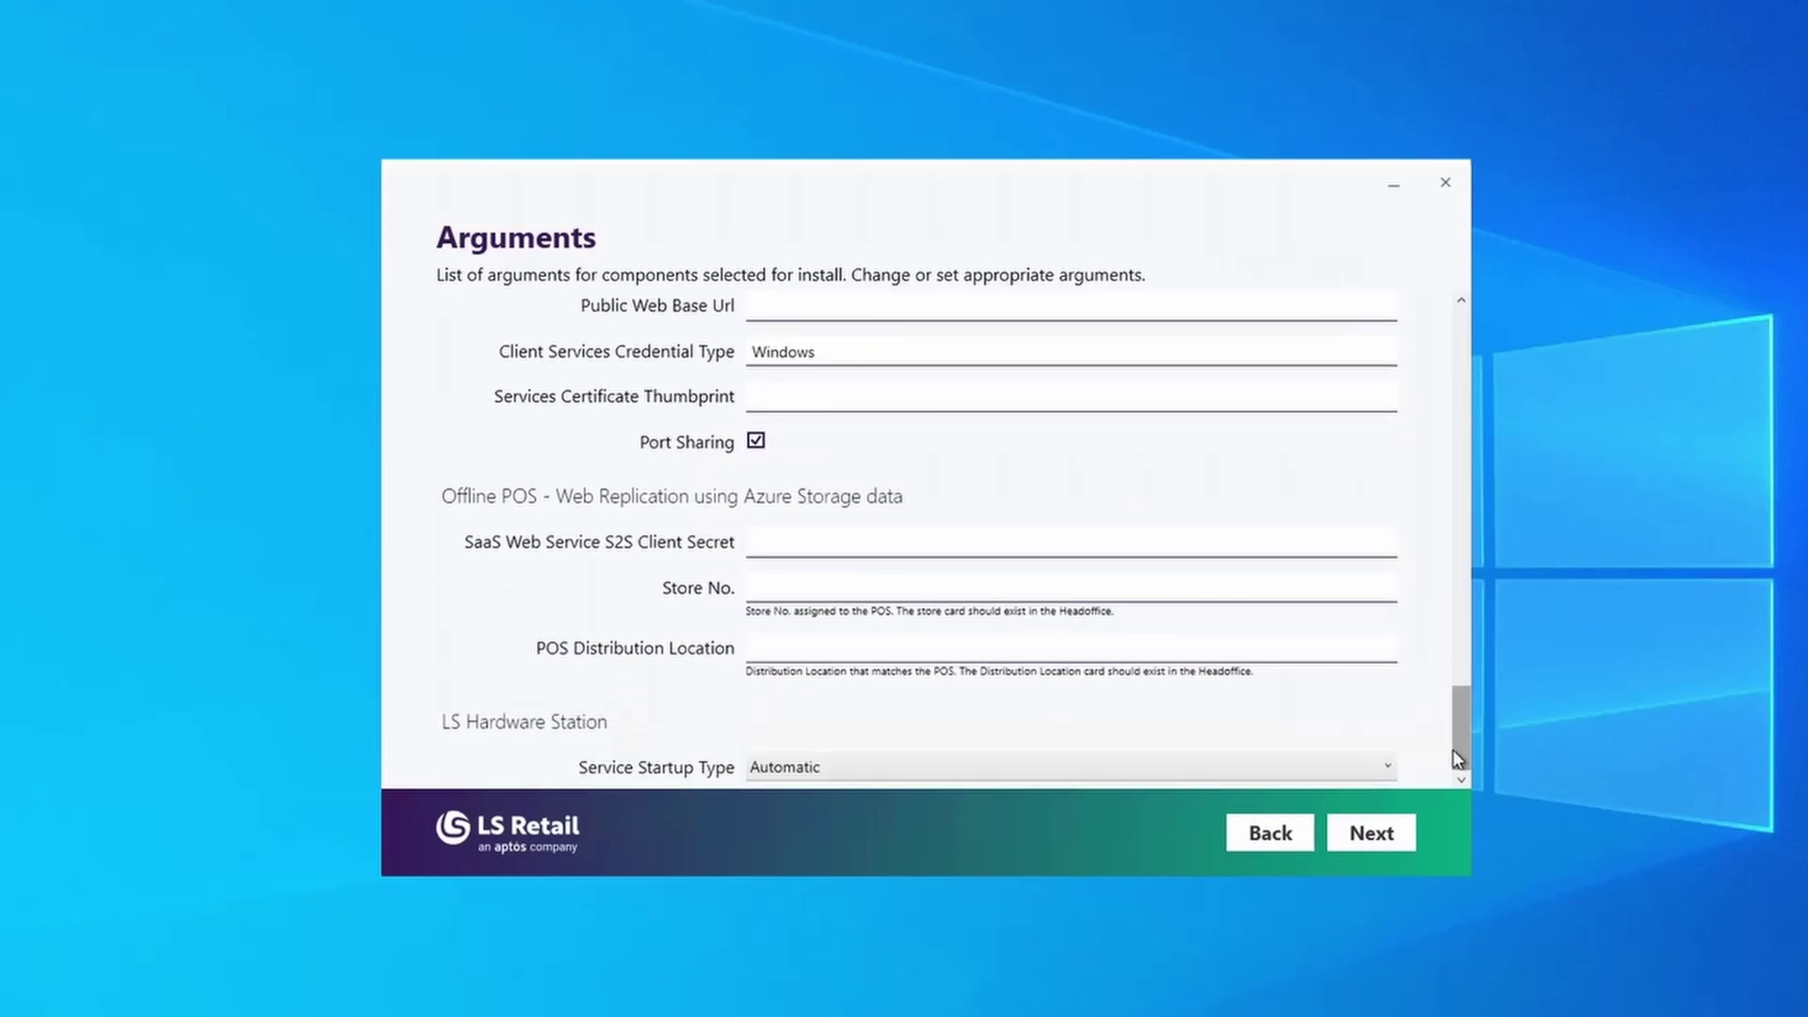
pyautogui.click(900, 546)
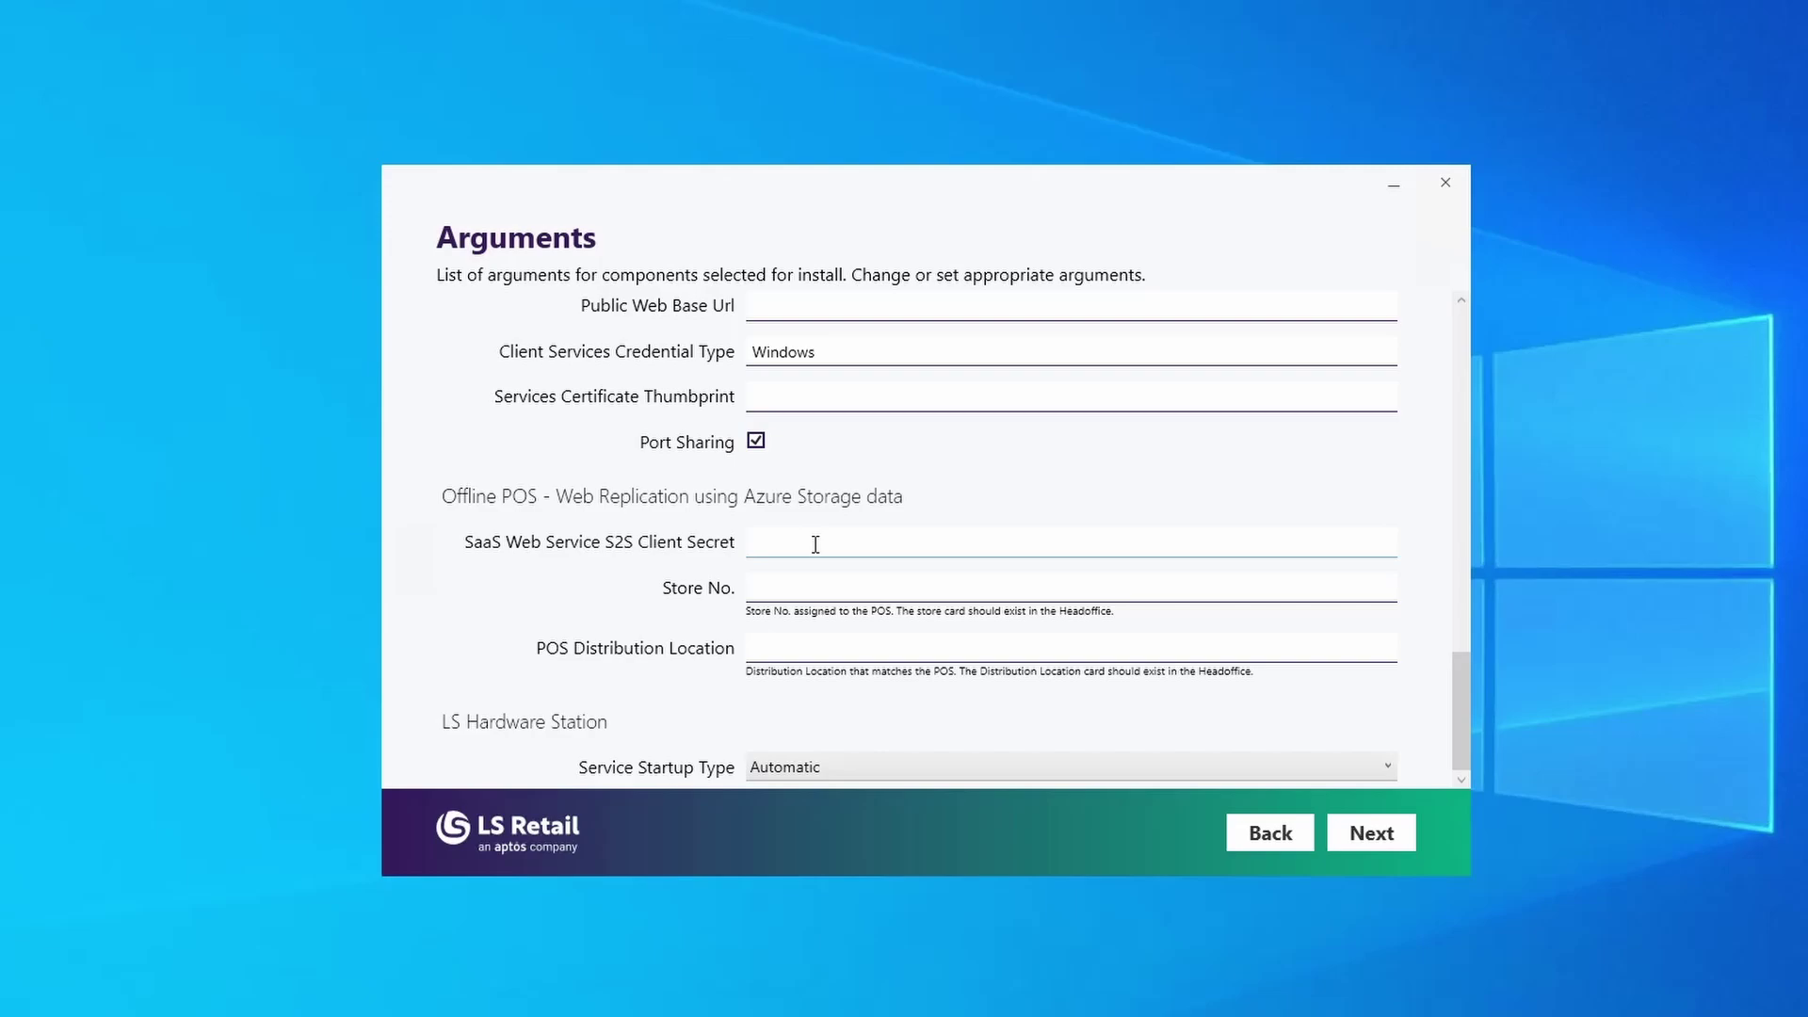
# Paste the S2S client secret, enter Store No. S0001 and POS Distribution Location P0001, then continue.
pyautogui.hotkey('ctrl', 'v')
pyautogui.click(812, 589)
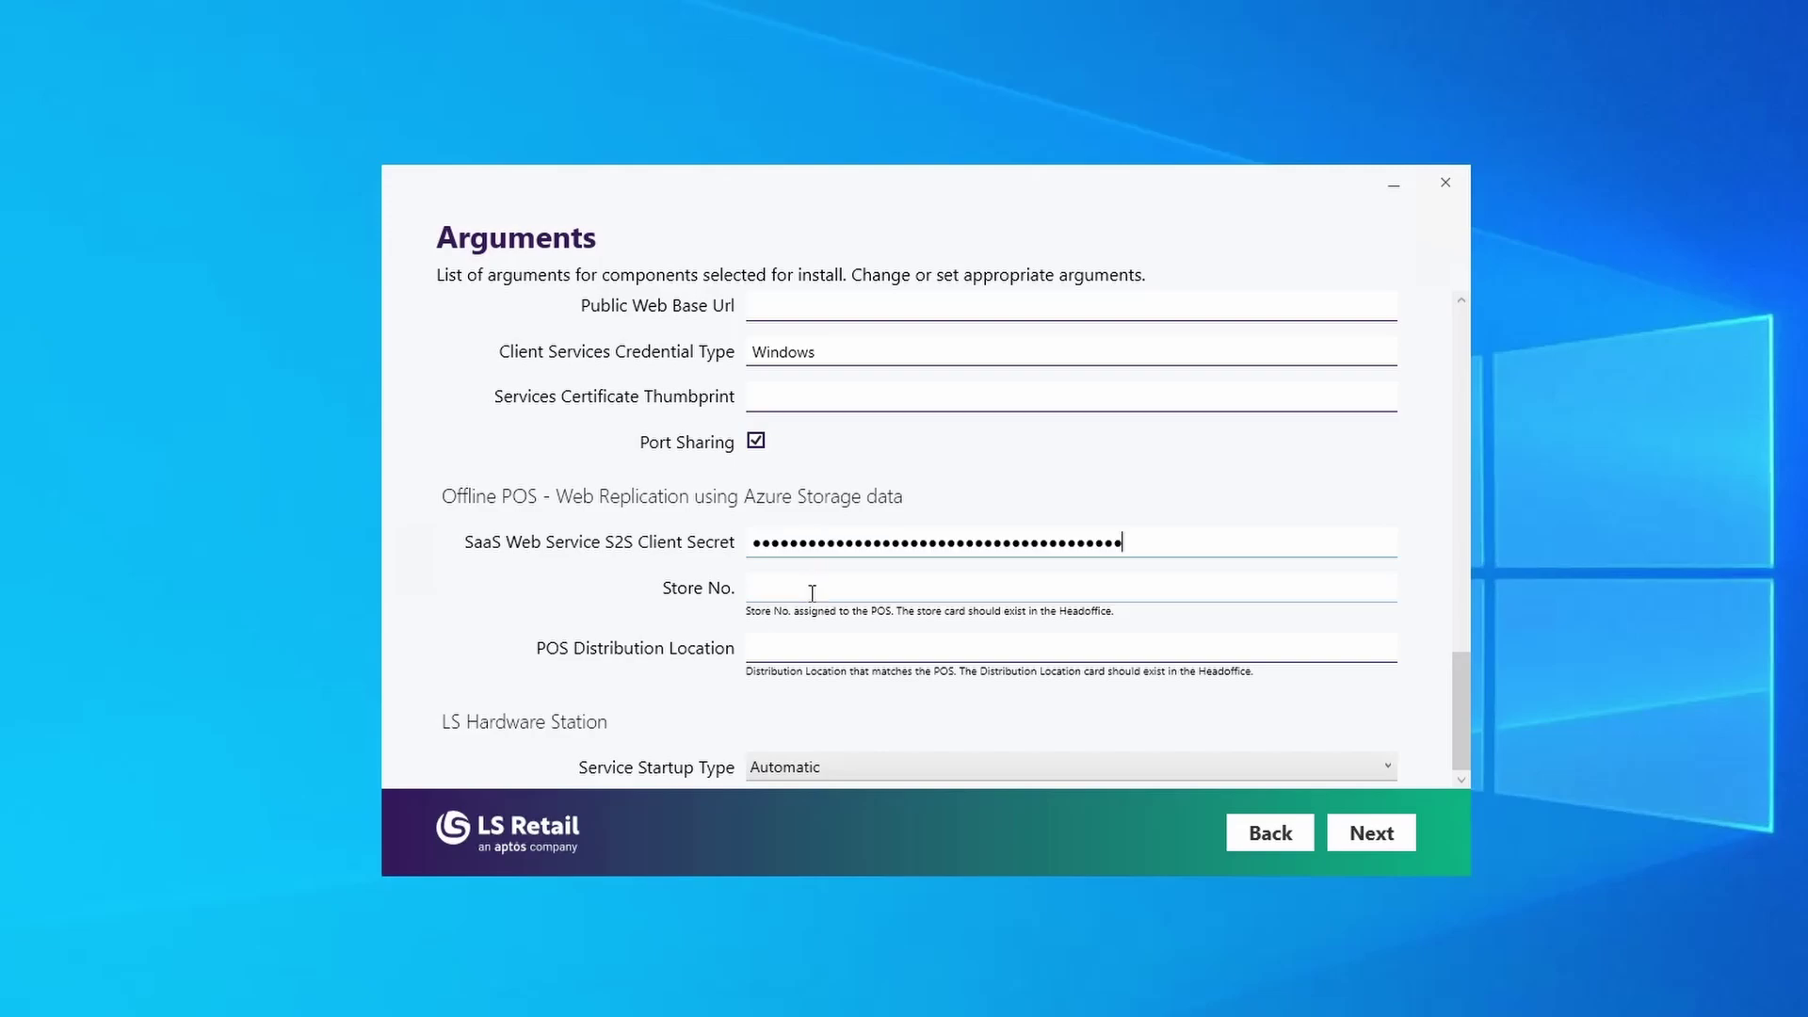
pyautogui.write('S0001')
pyautogui.press('Tab')
pyautogui.write('P0001')
pyautogui.press('Tab')
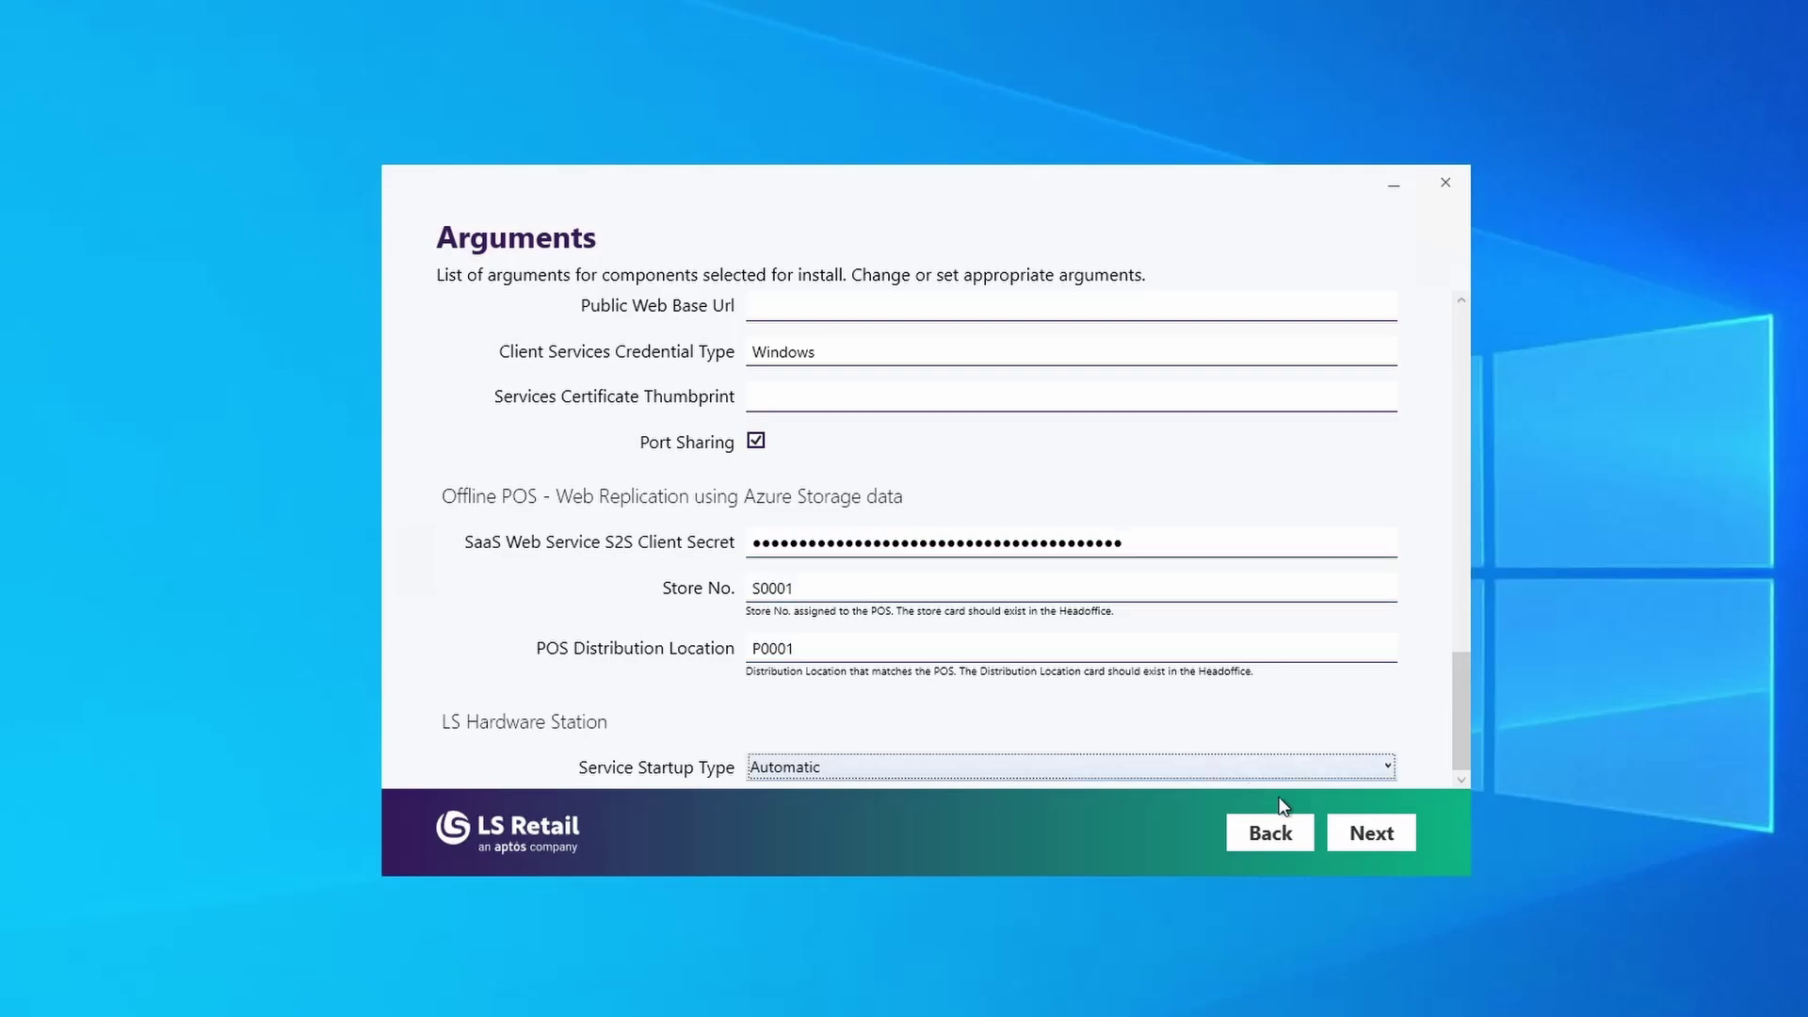
pyautogui.click(1376, 833)
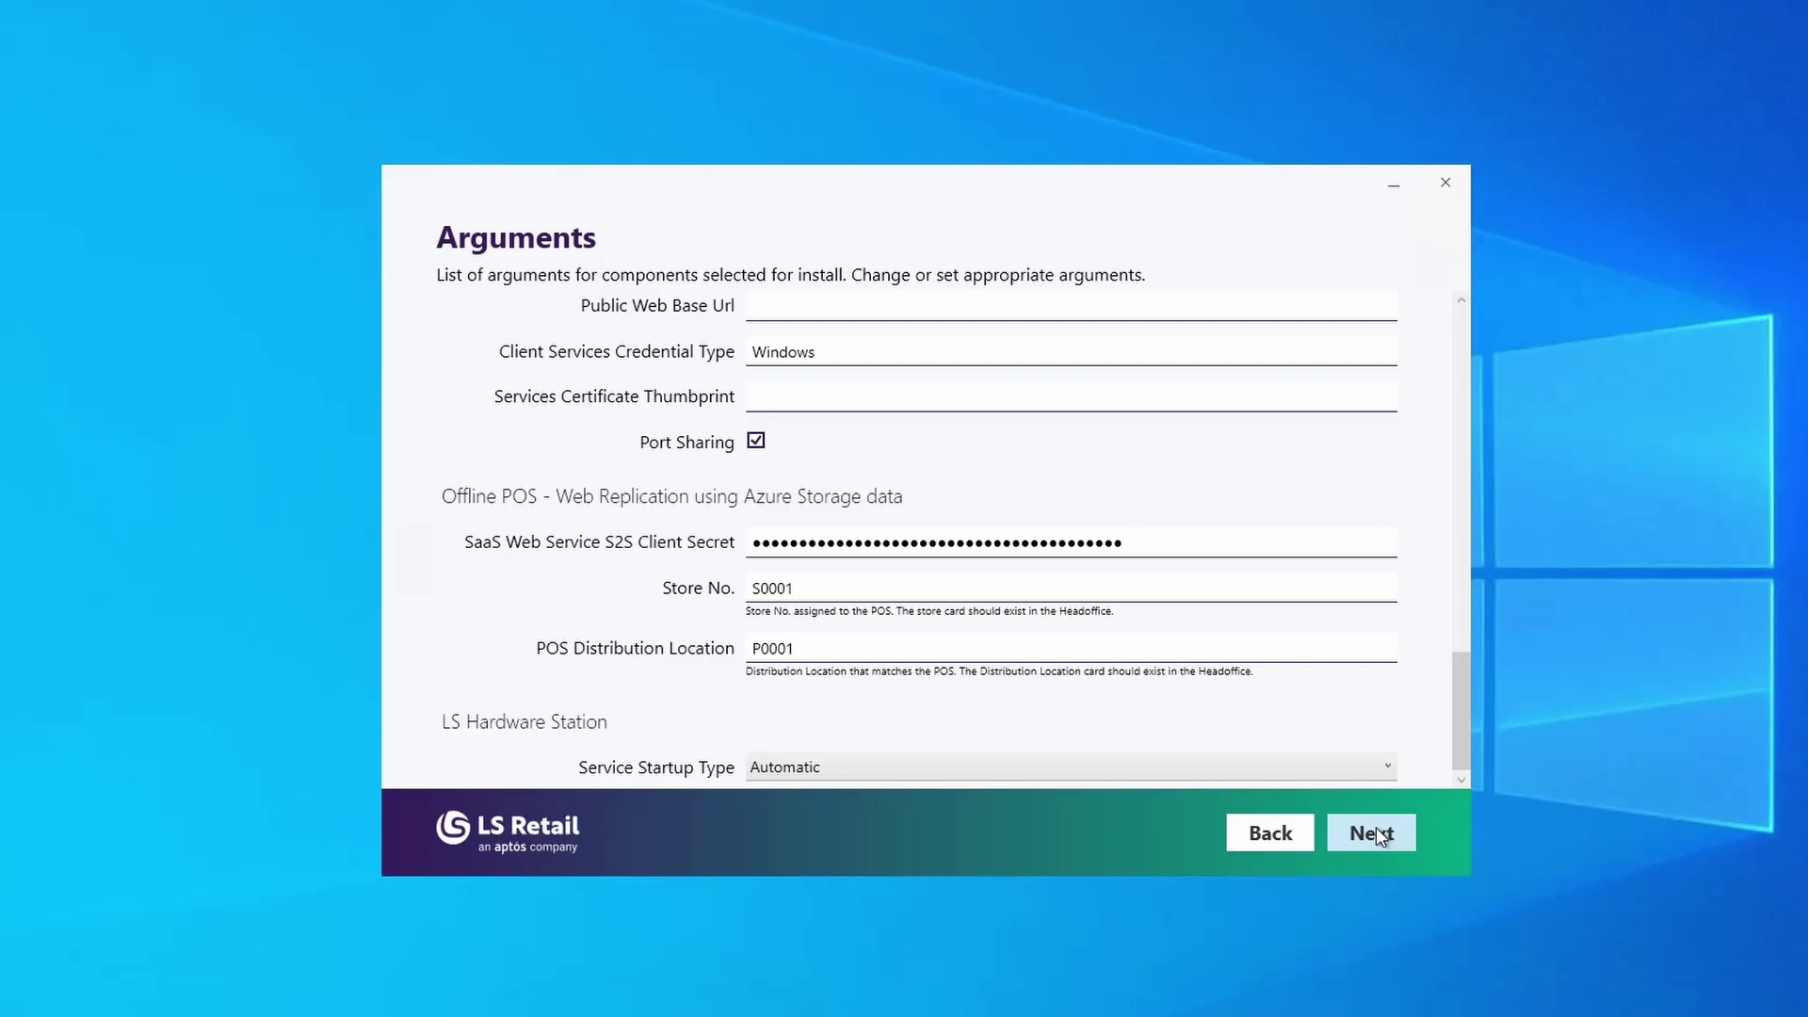
# Review the full Components and Arguments summary on Ready to Install, then start the installation.
pyautogui.click(1375, 829)
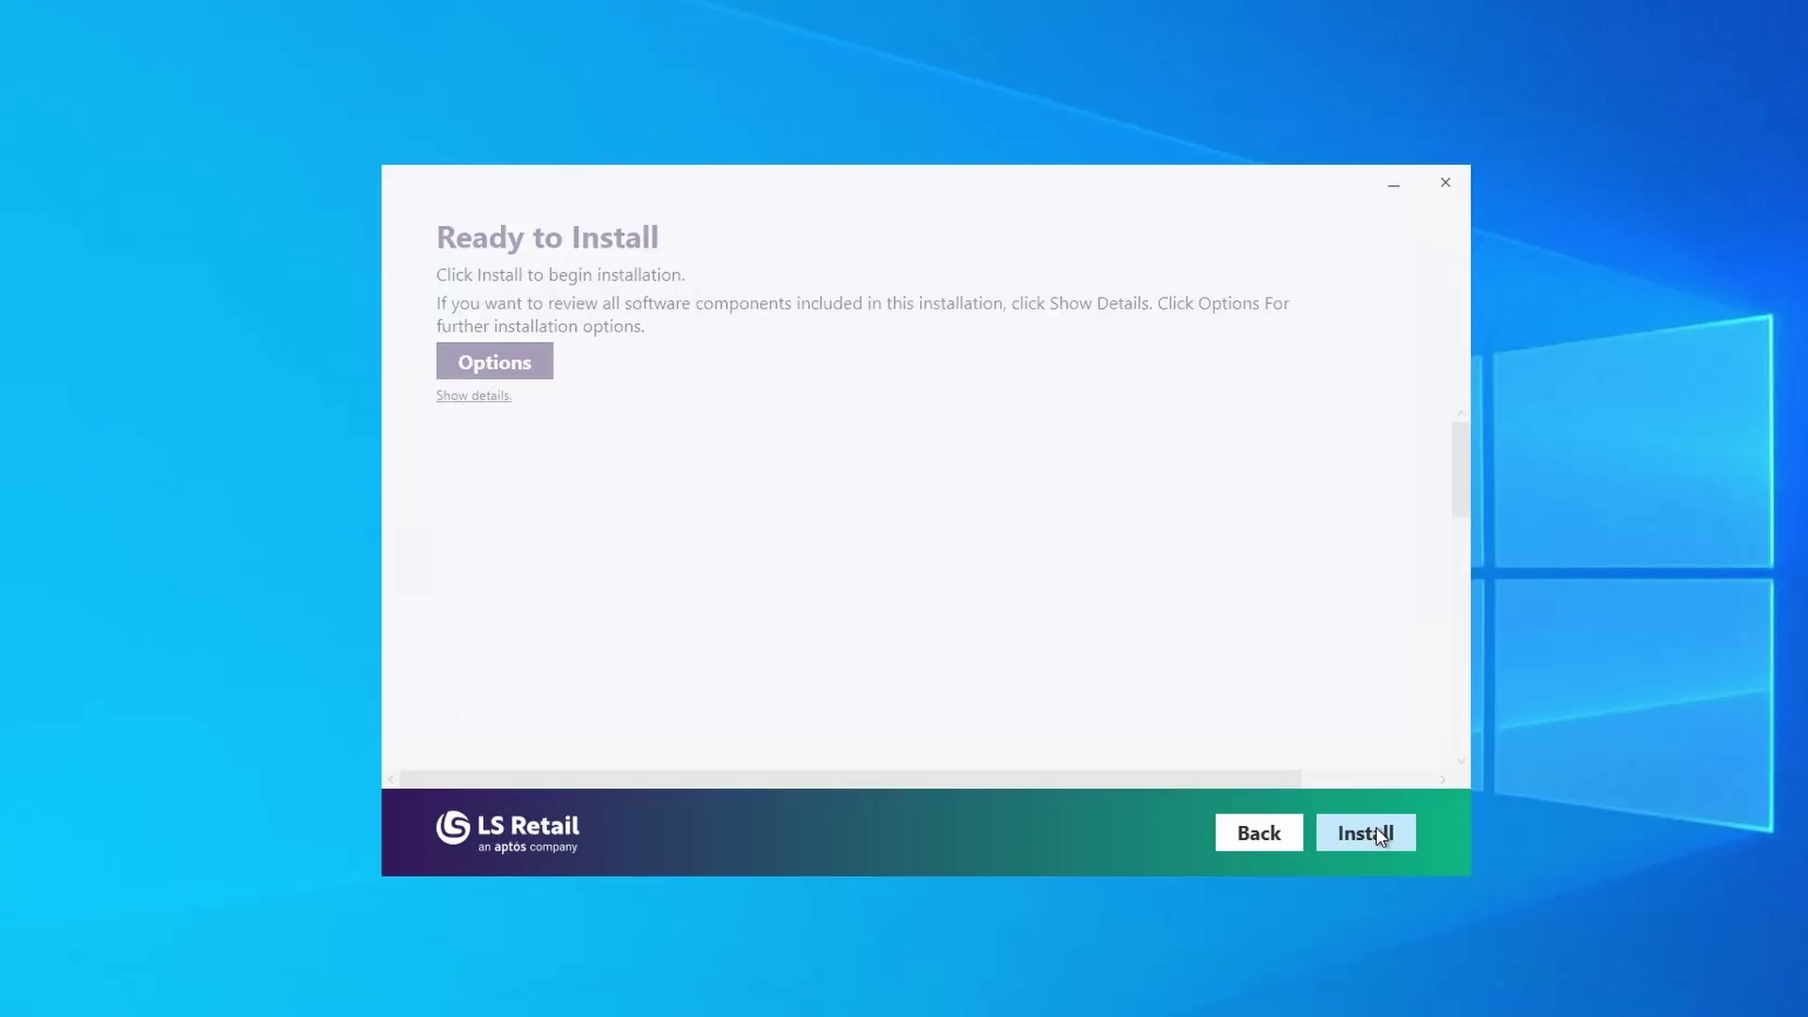
pyautogui.click(1376, 829)
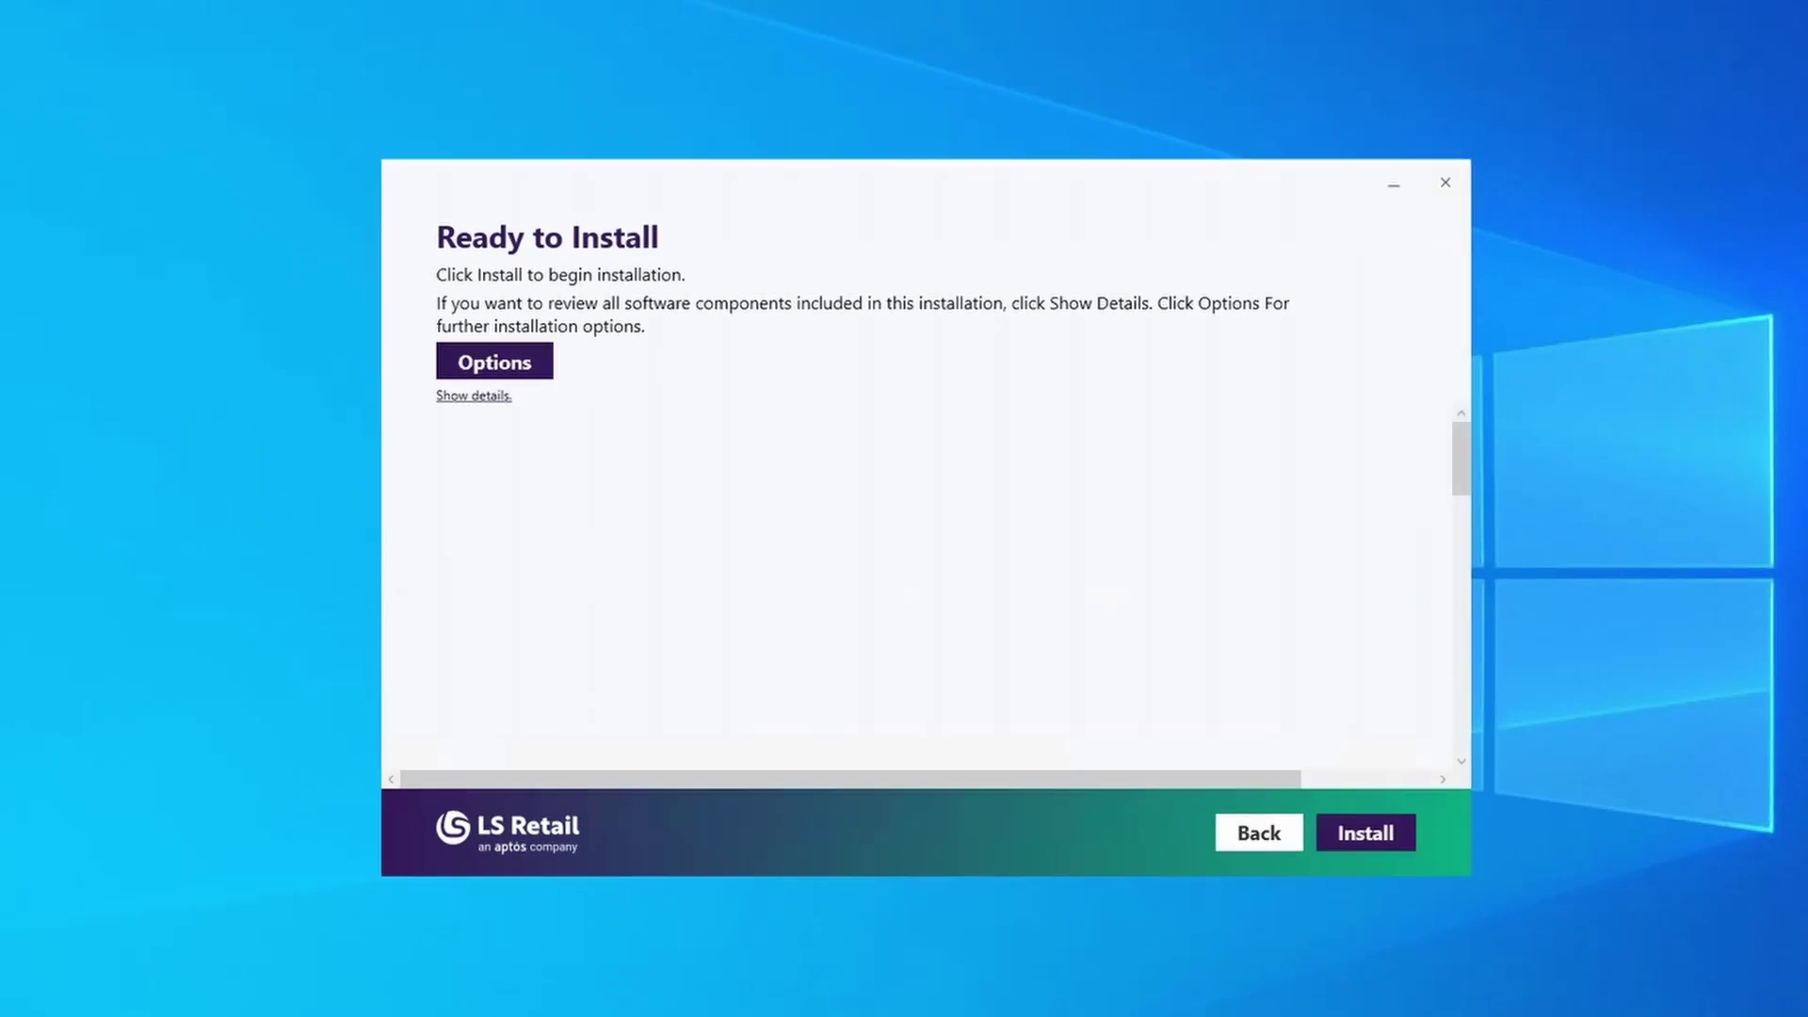
pyautogui.click(476, 399)
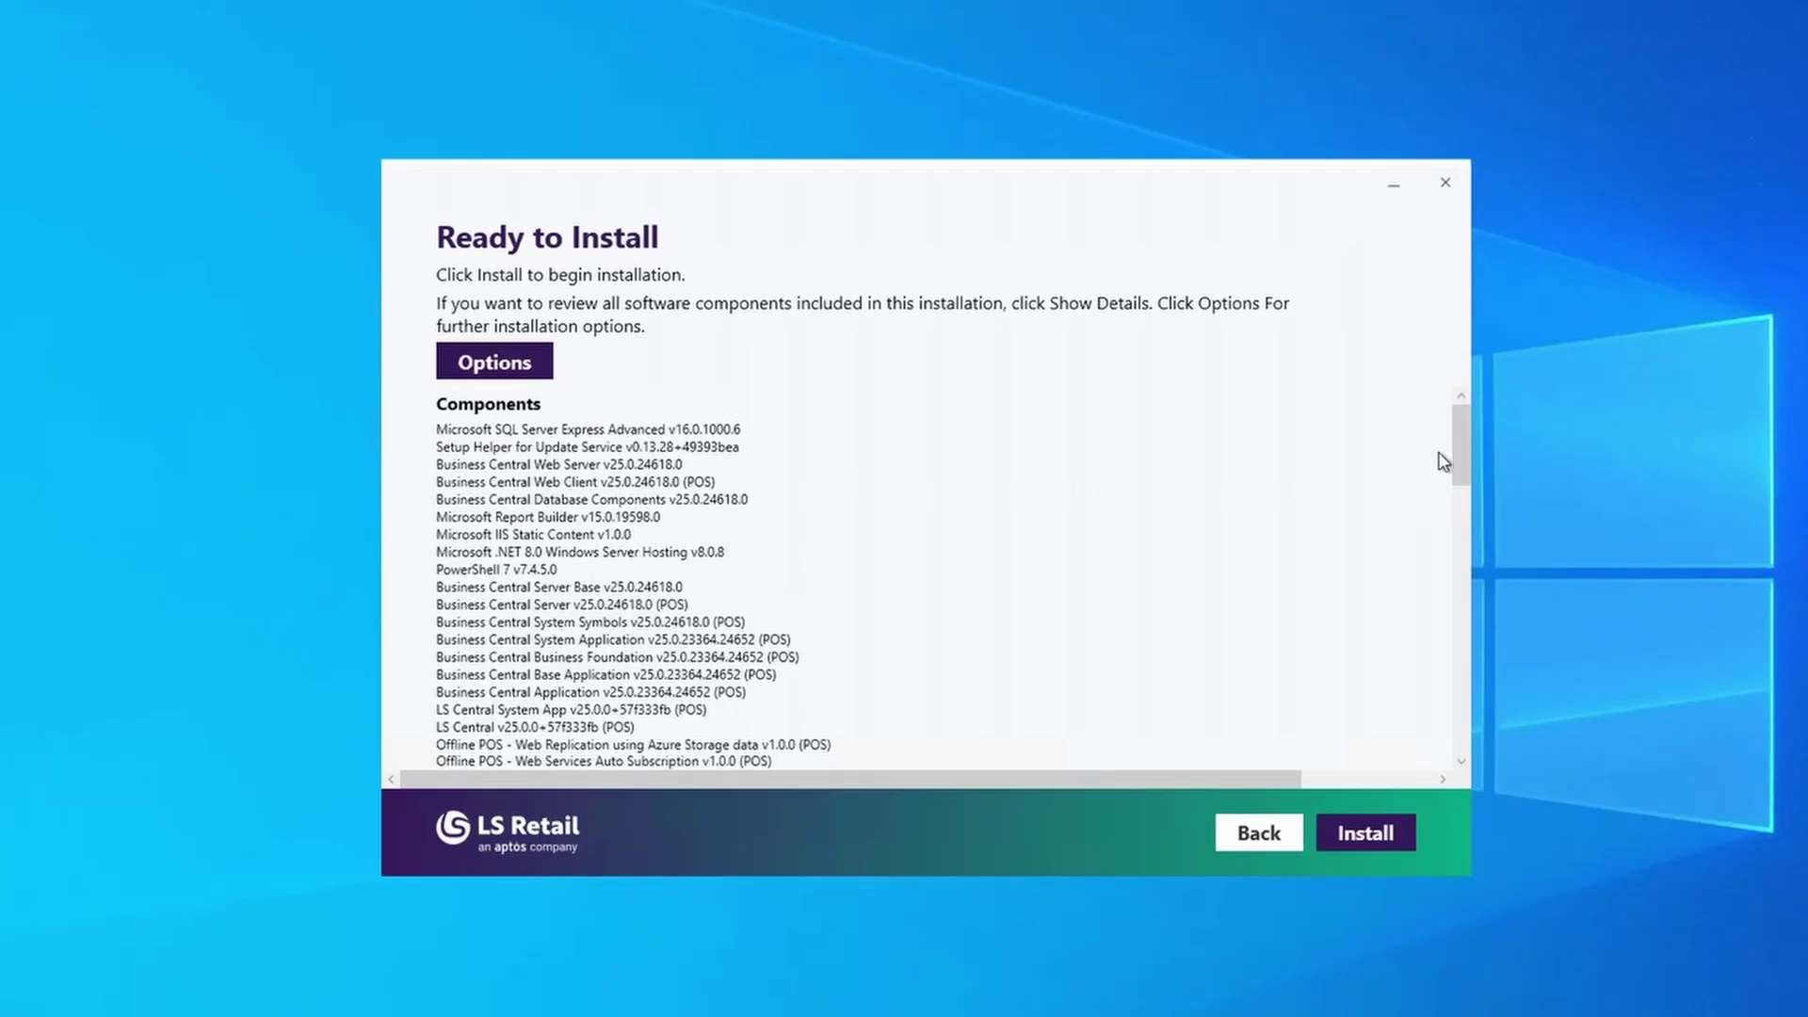
pyautogui.moveTo(1462, 438); pyautogui.dragTo(1463, 720)
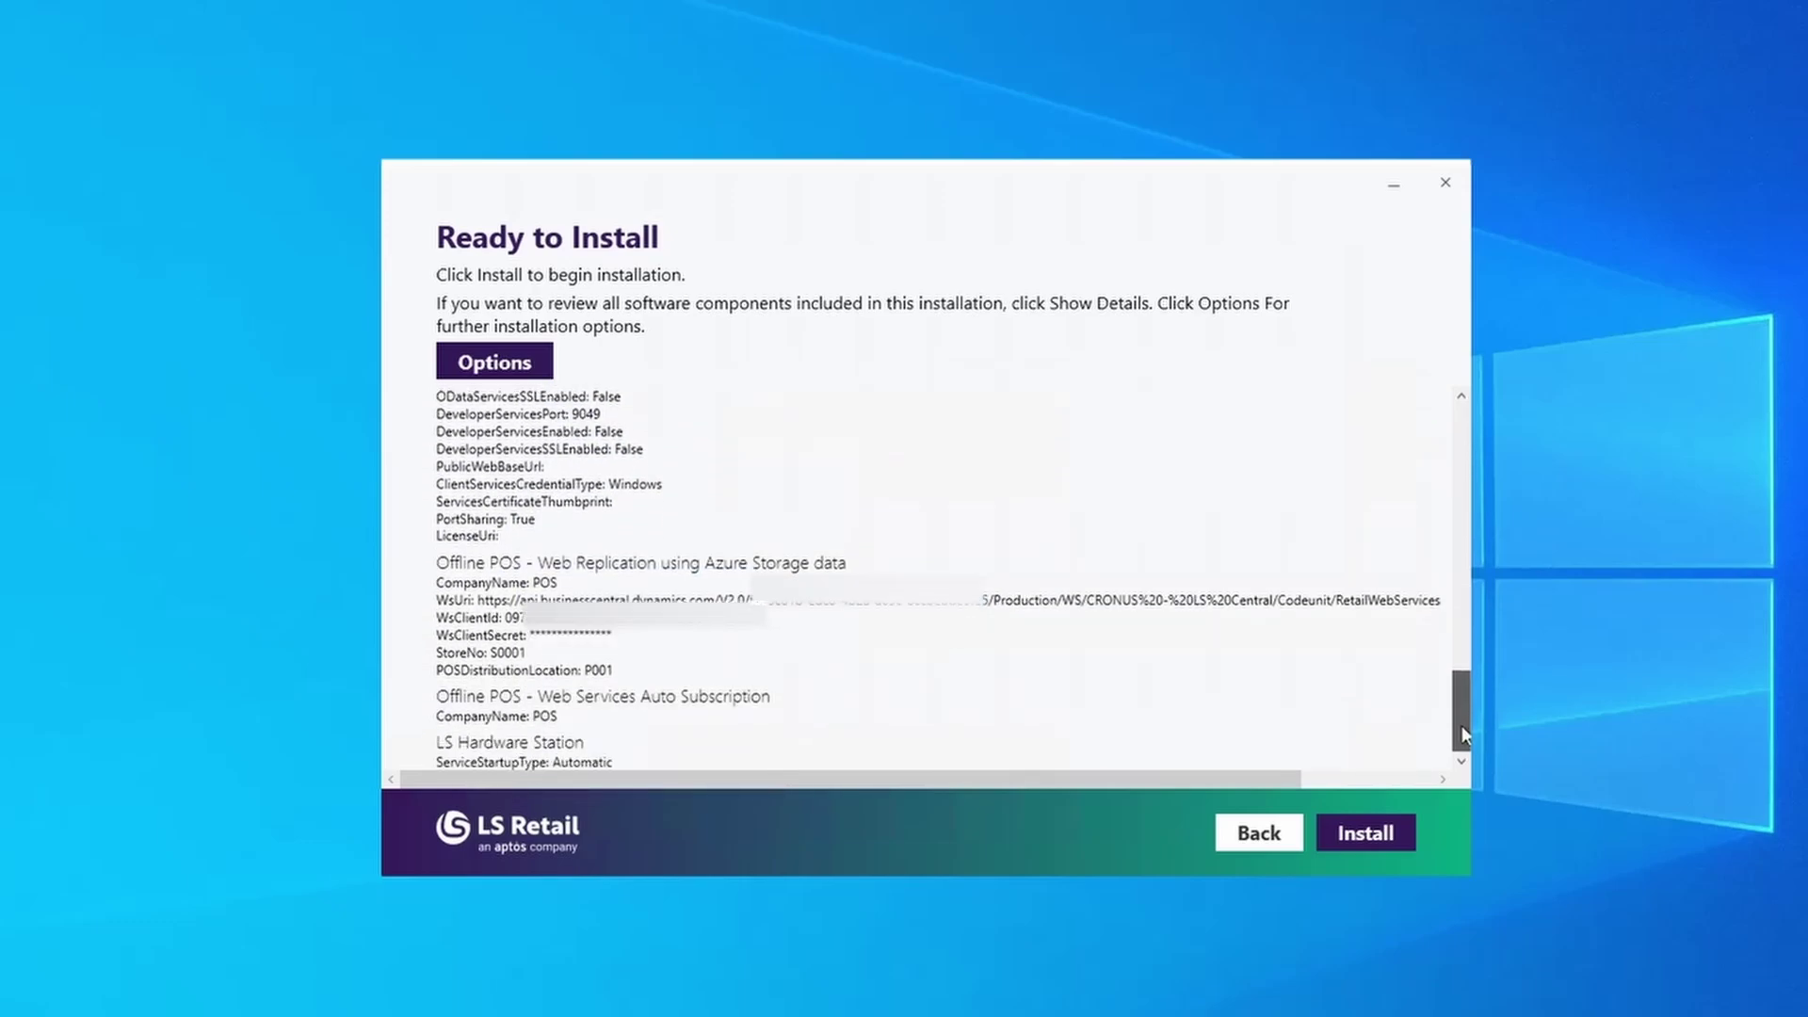
pyautogui.click(1370, 838)
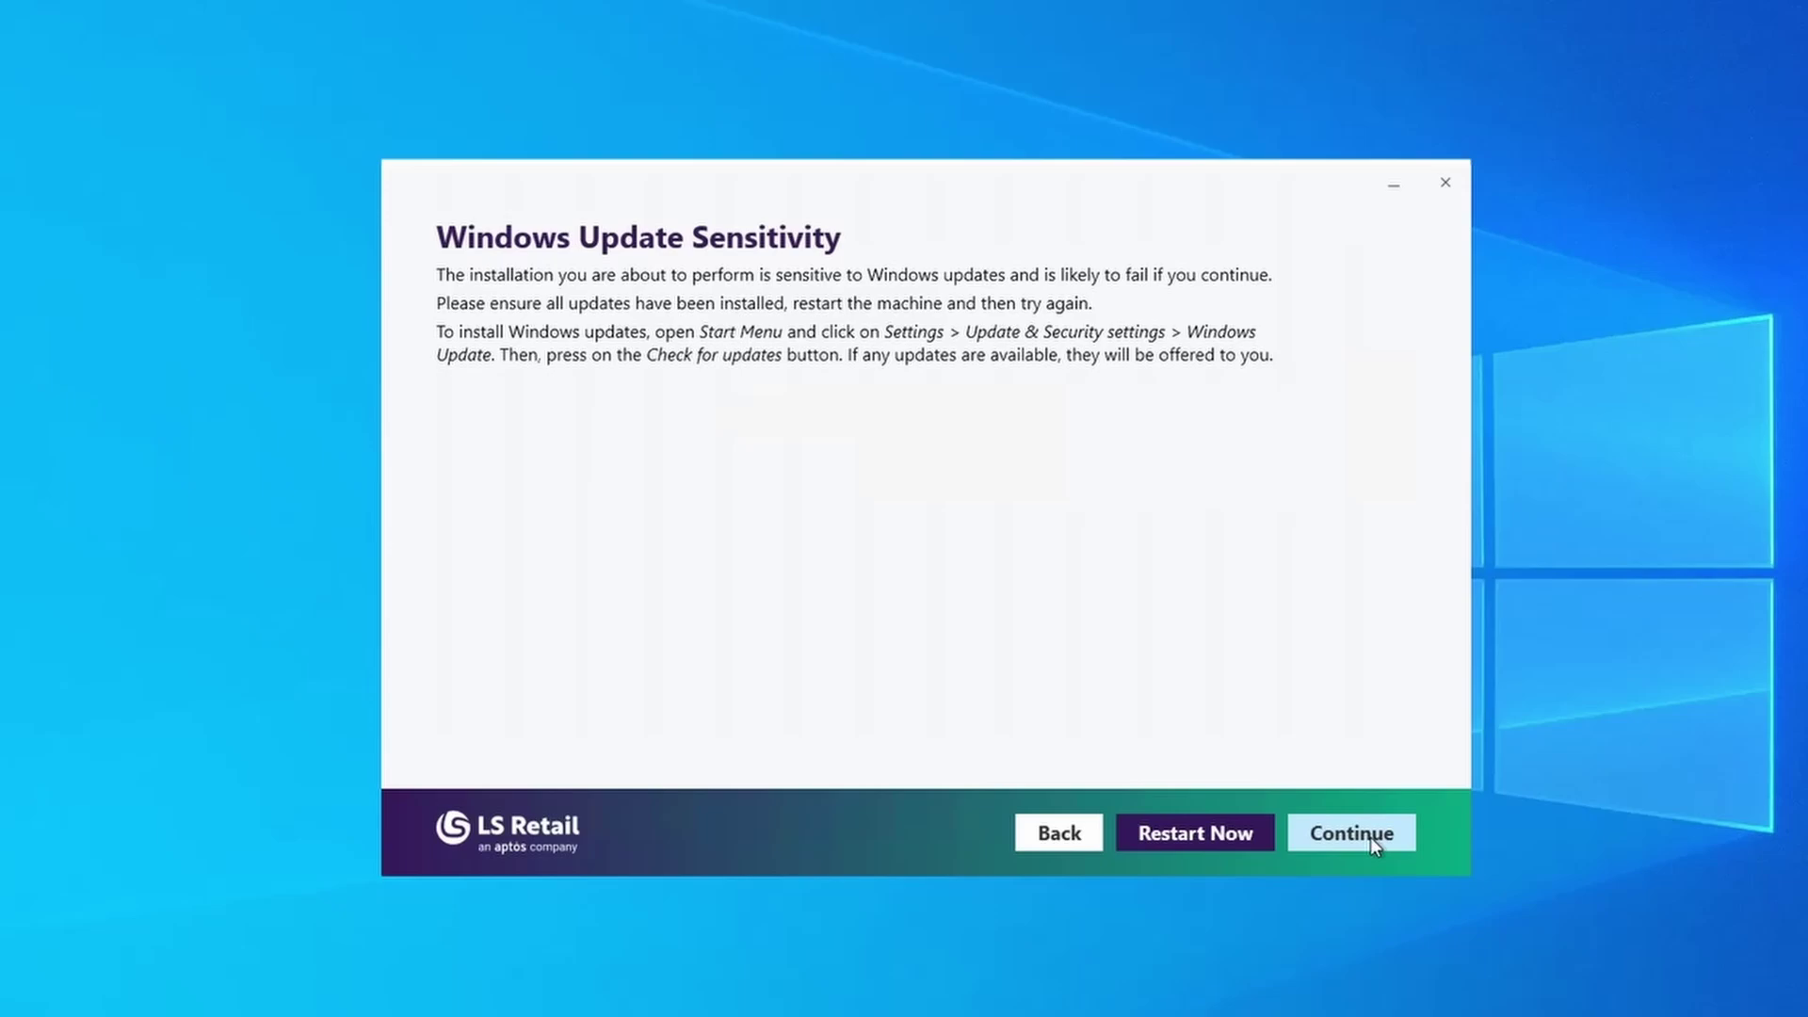
pyautogui.click(1370, 838)
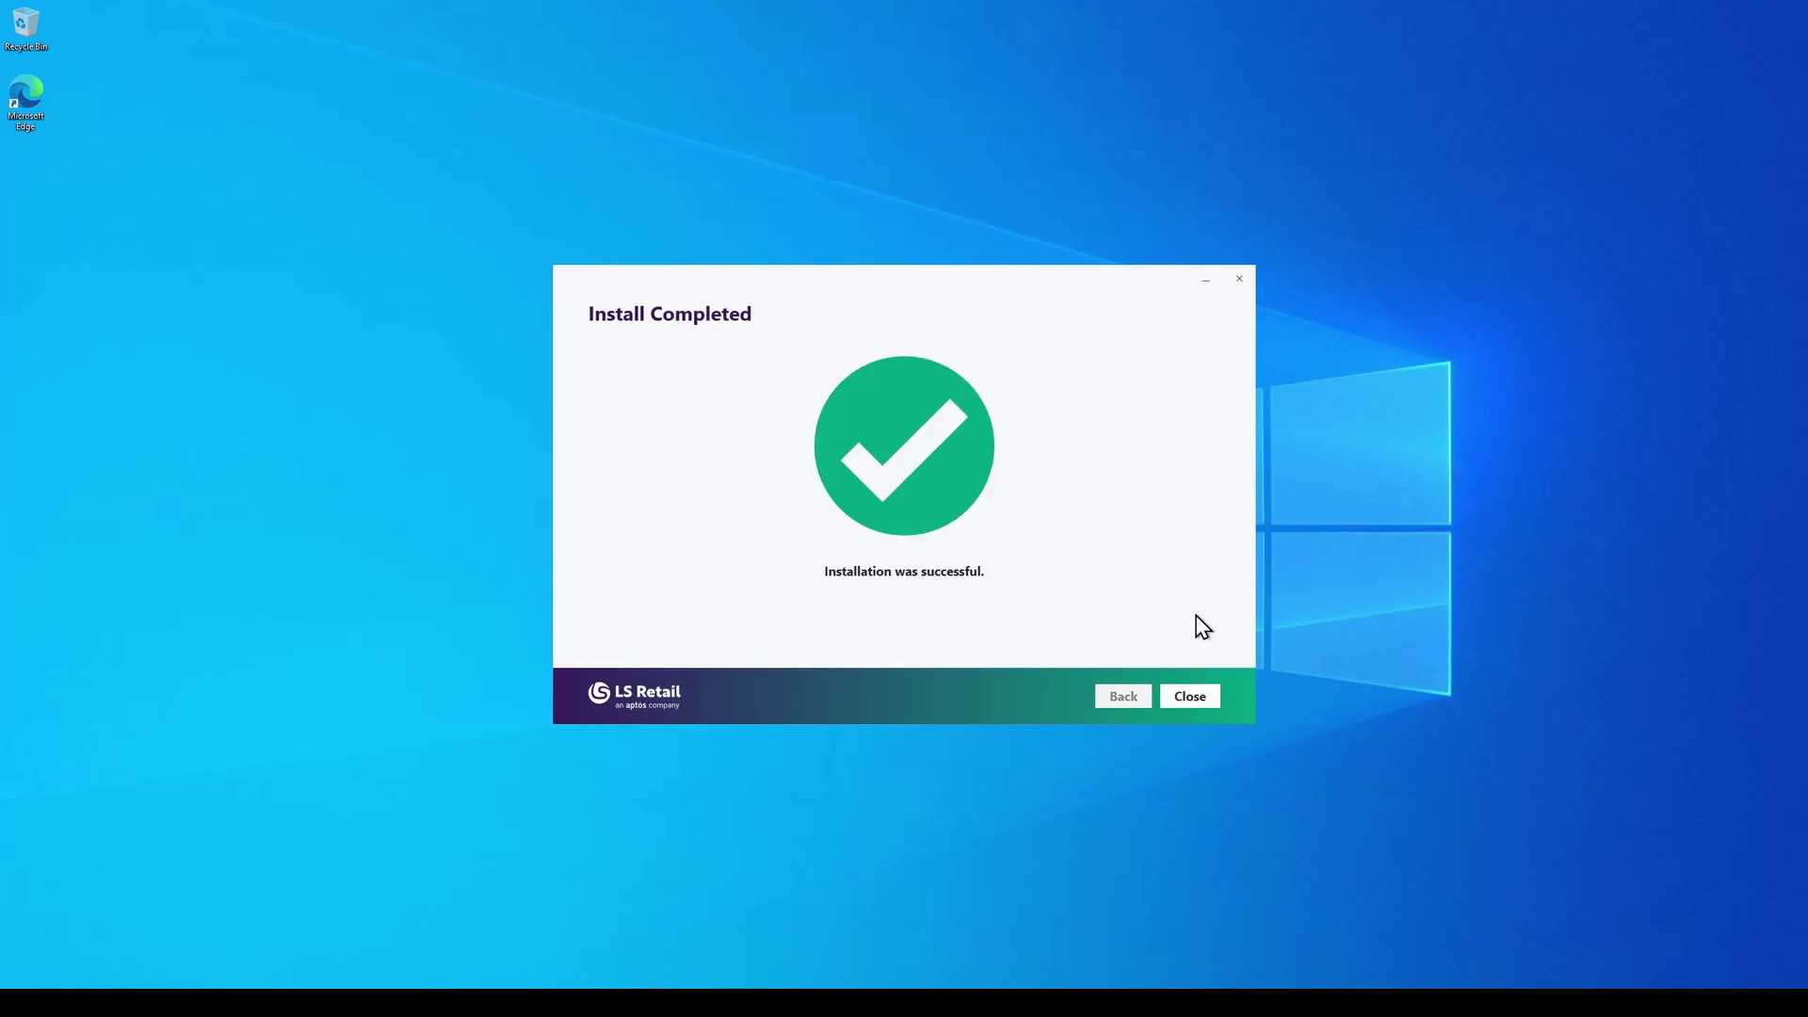
# Close the installer once it reports the installation was successful.
pyautogui.click(1191, 697)
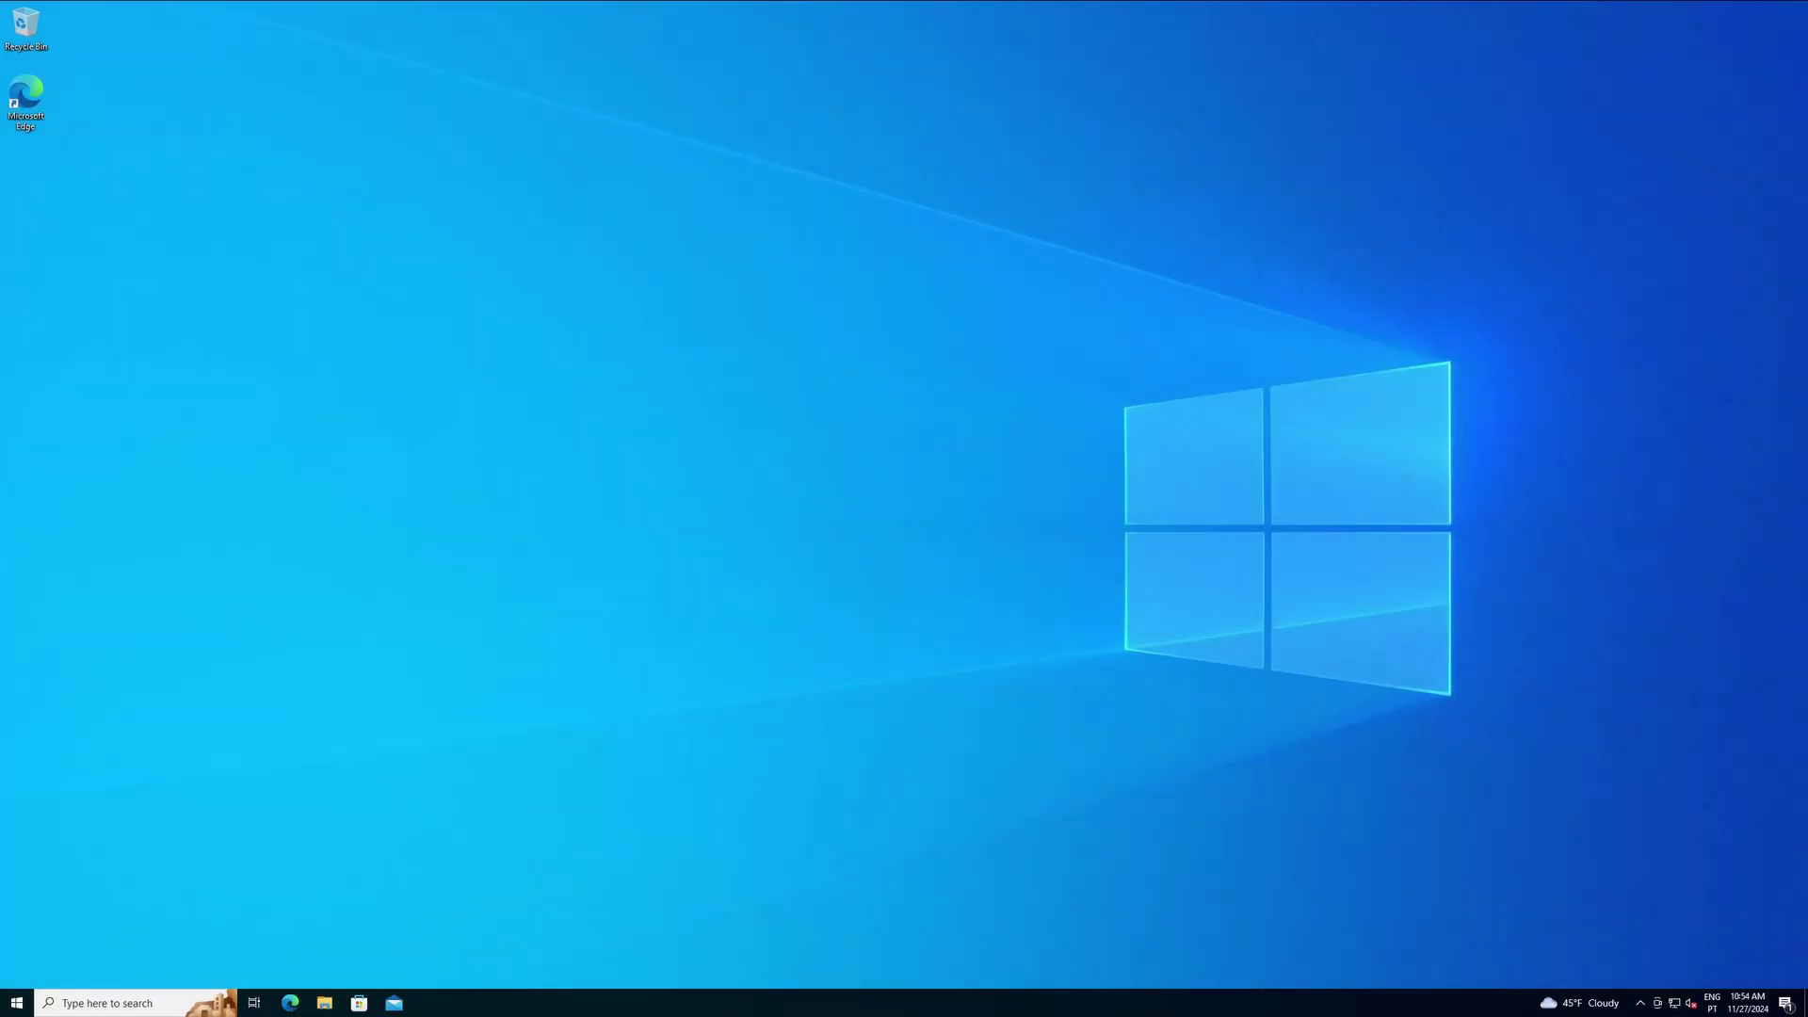
# Launch Edge from the desktop to load the Business Central POS Role Center at localhost:8080/POS.
pyautogui.doubleClick(29, 99)
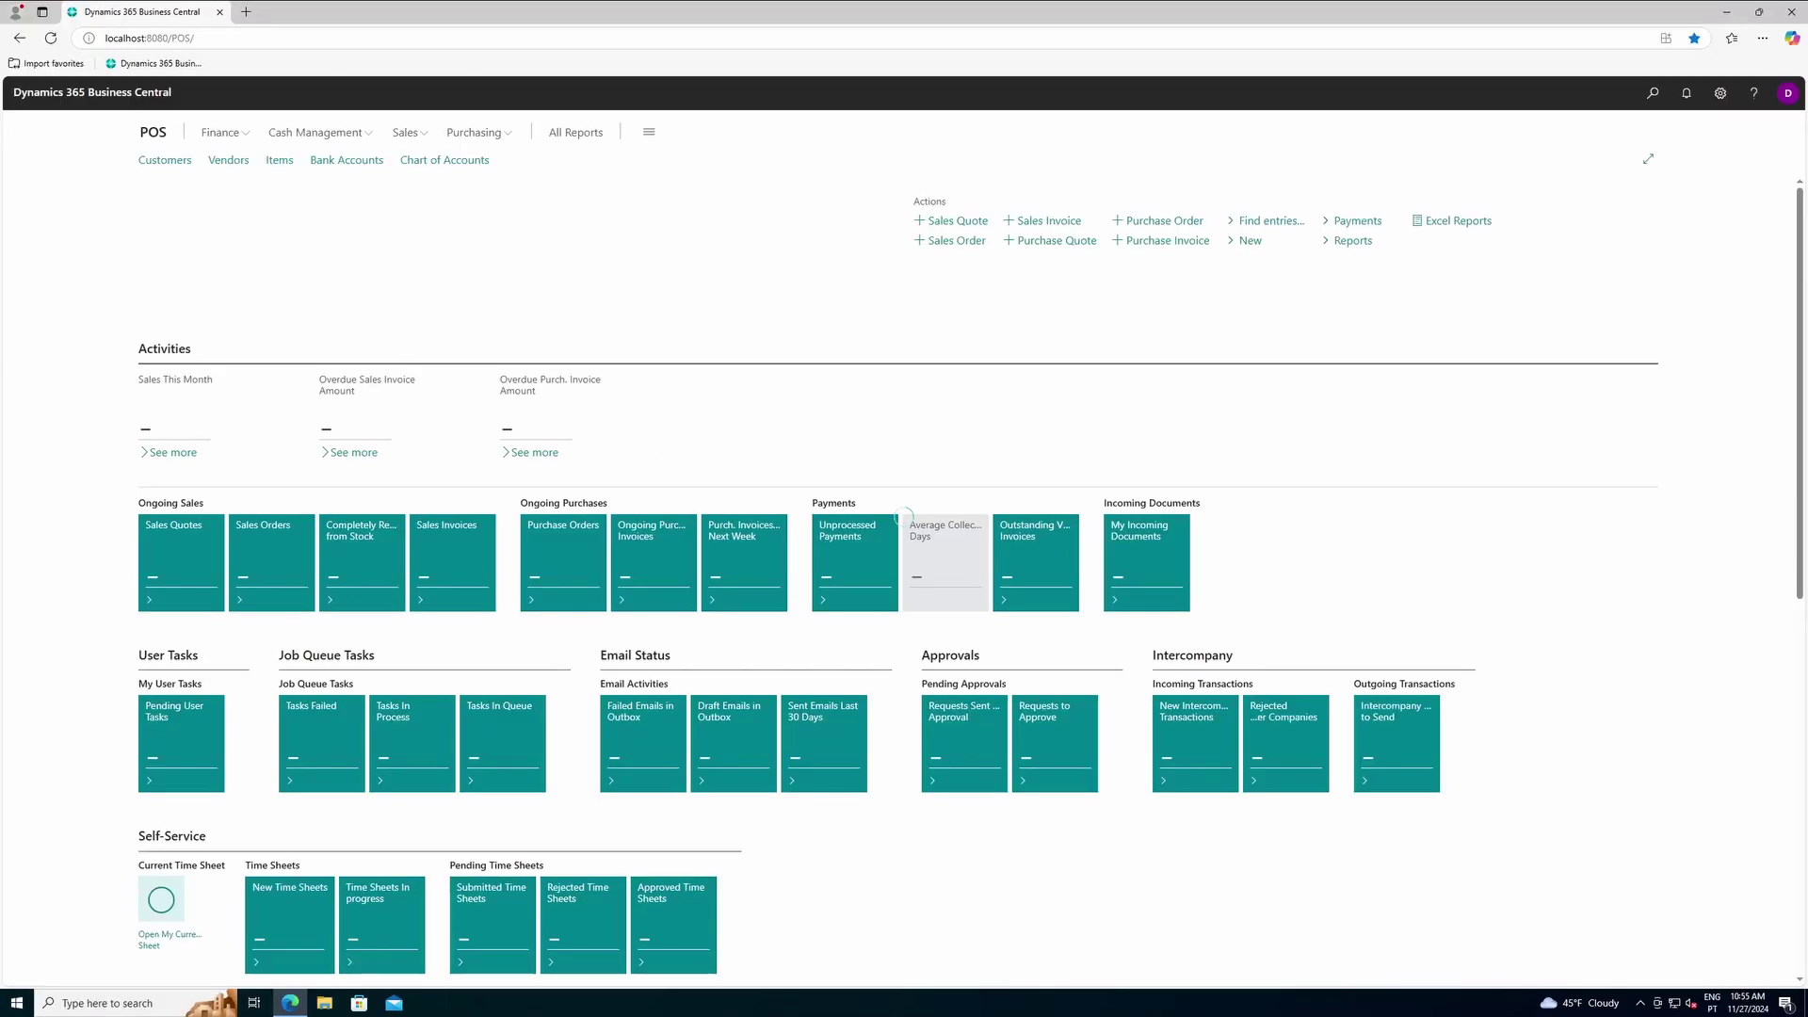
pyautogui.click(1652, 97)
pyautogui.write('web serv set')
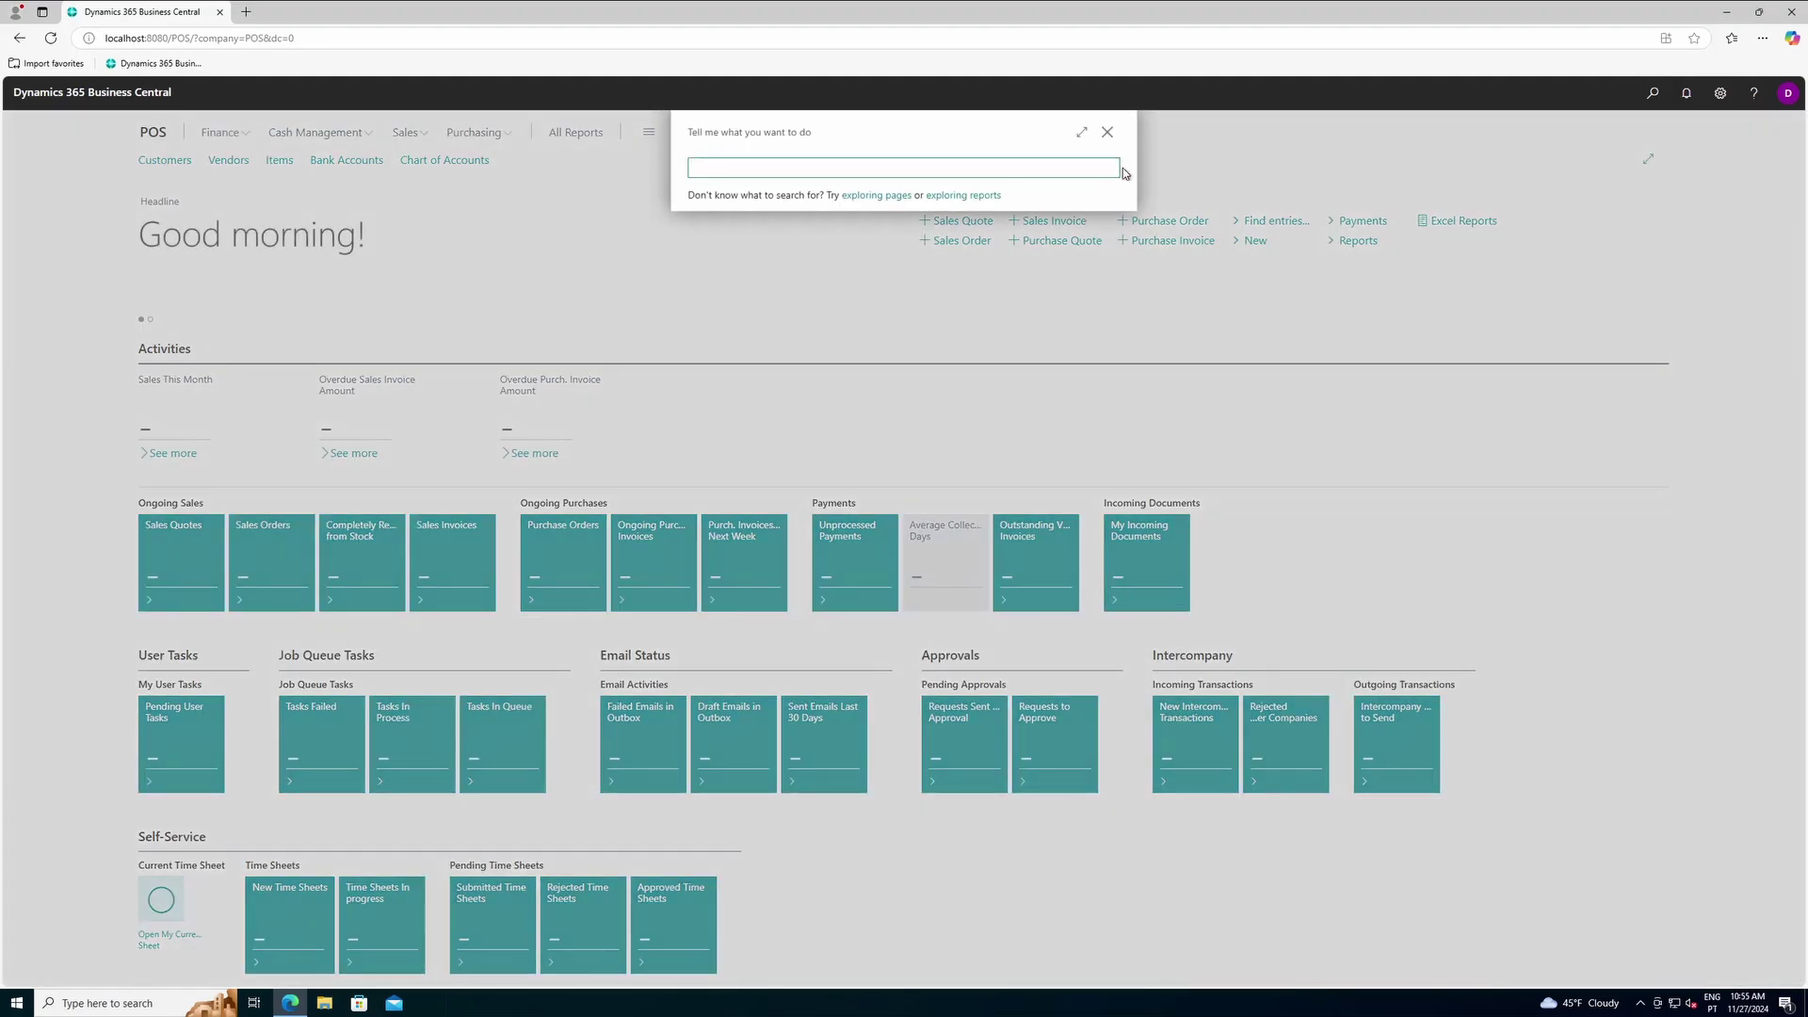
pyautogui.click(760, 229)
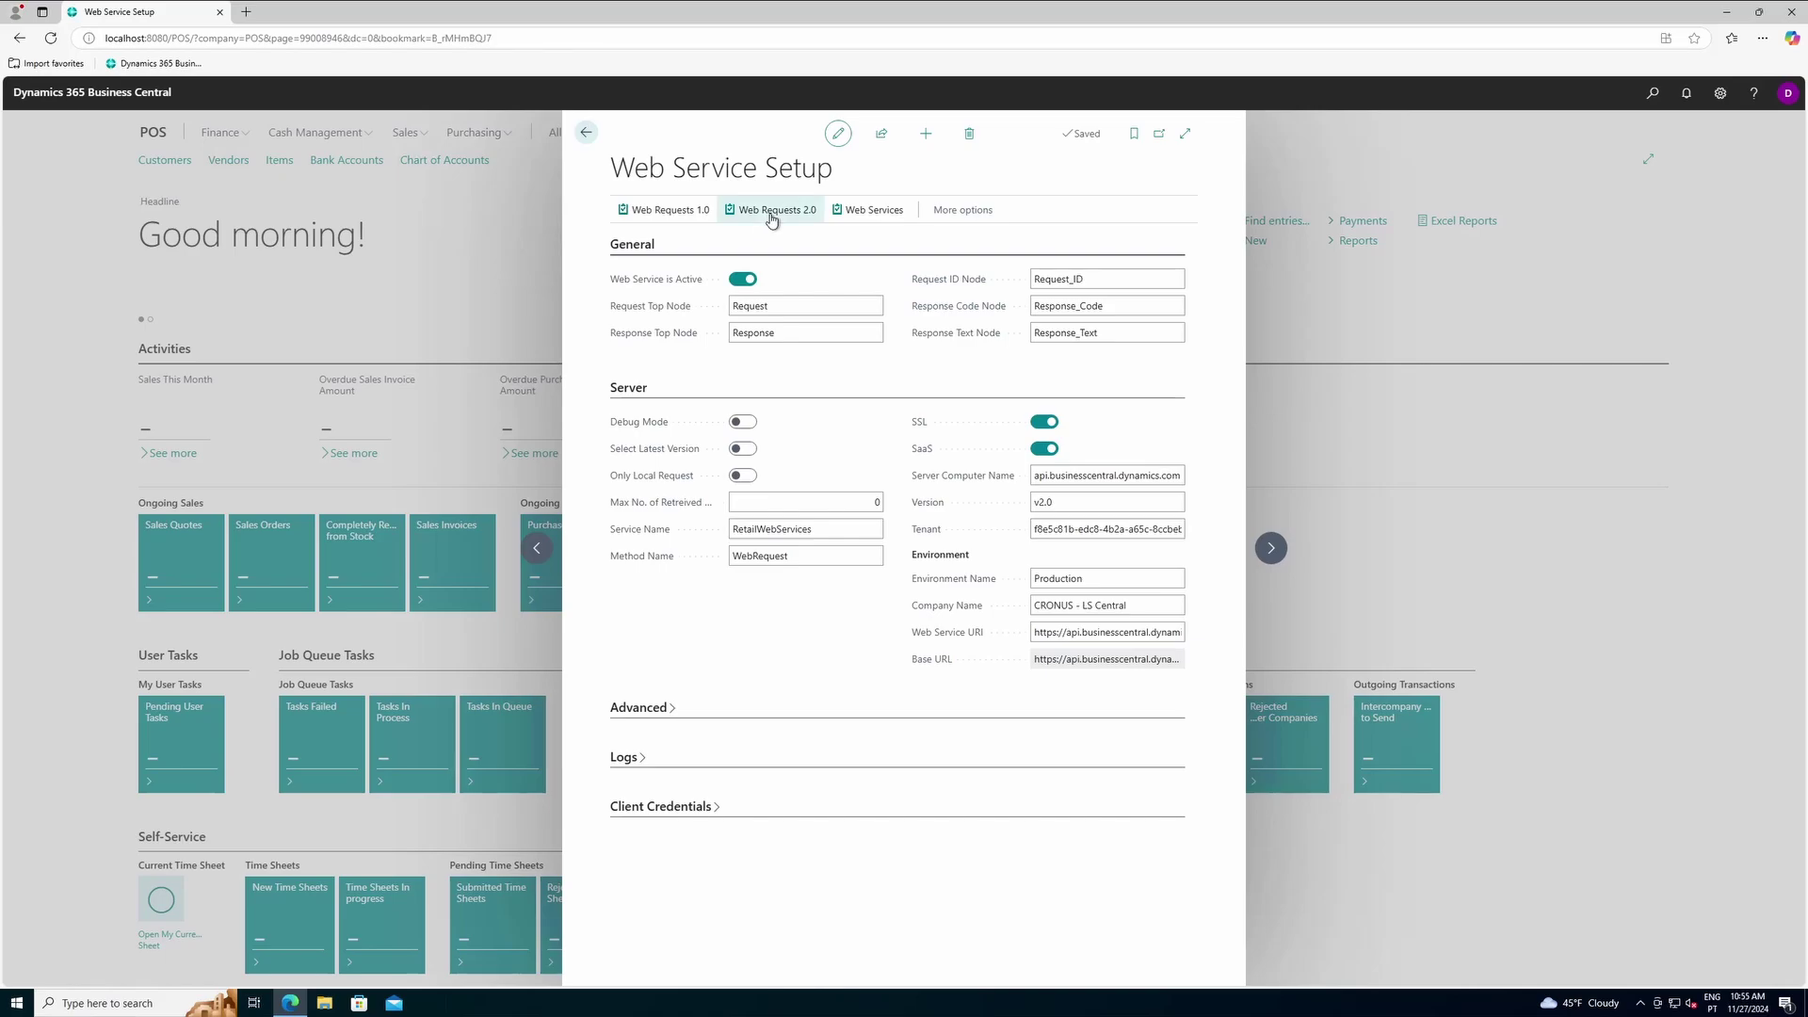
pyautogui.click(770, 215)
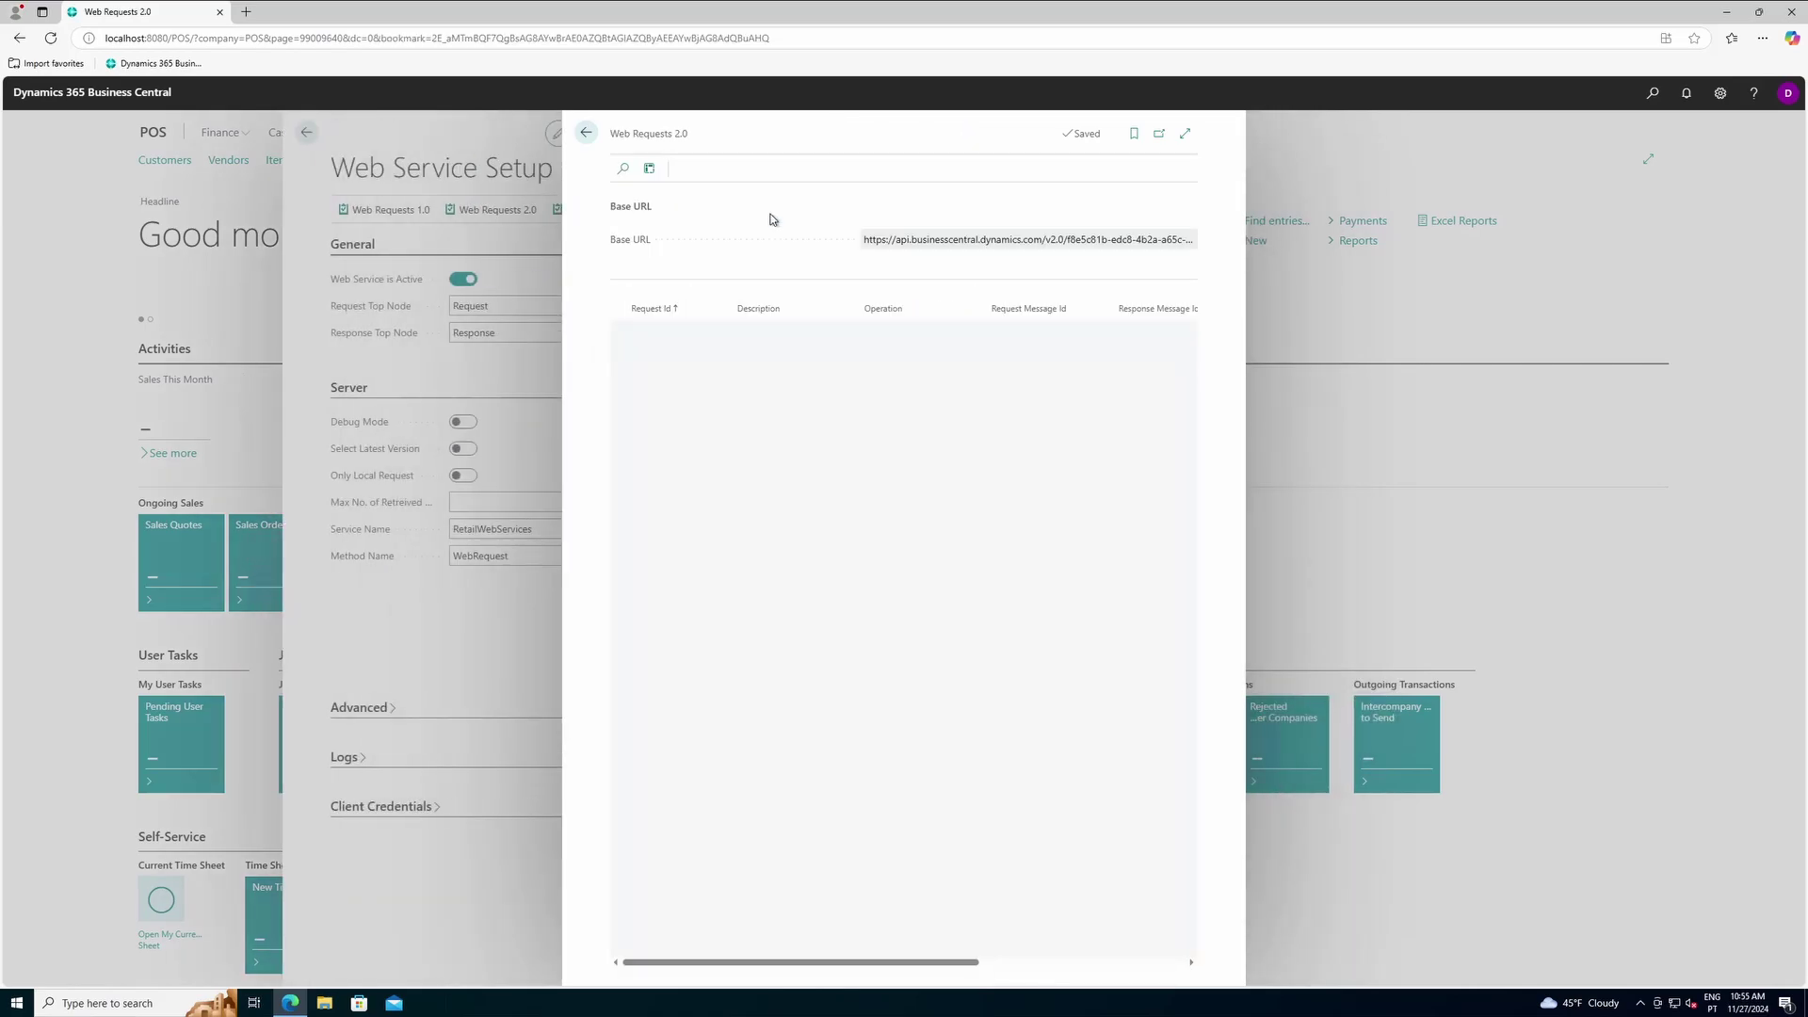
pyautogui.scroll(-10, 954, 426)
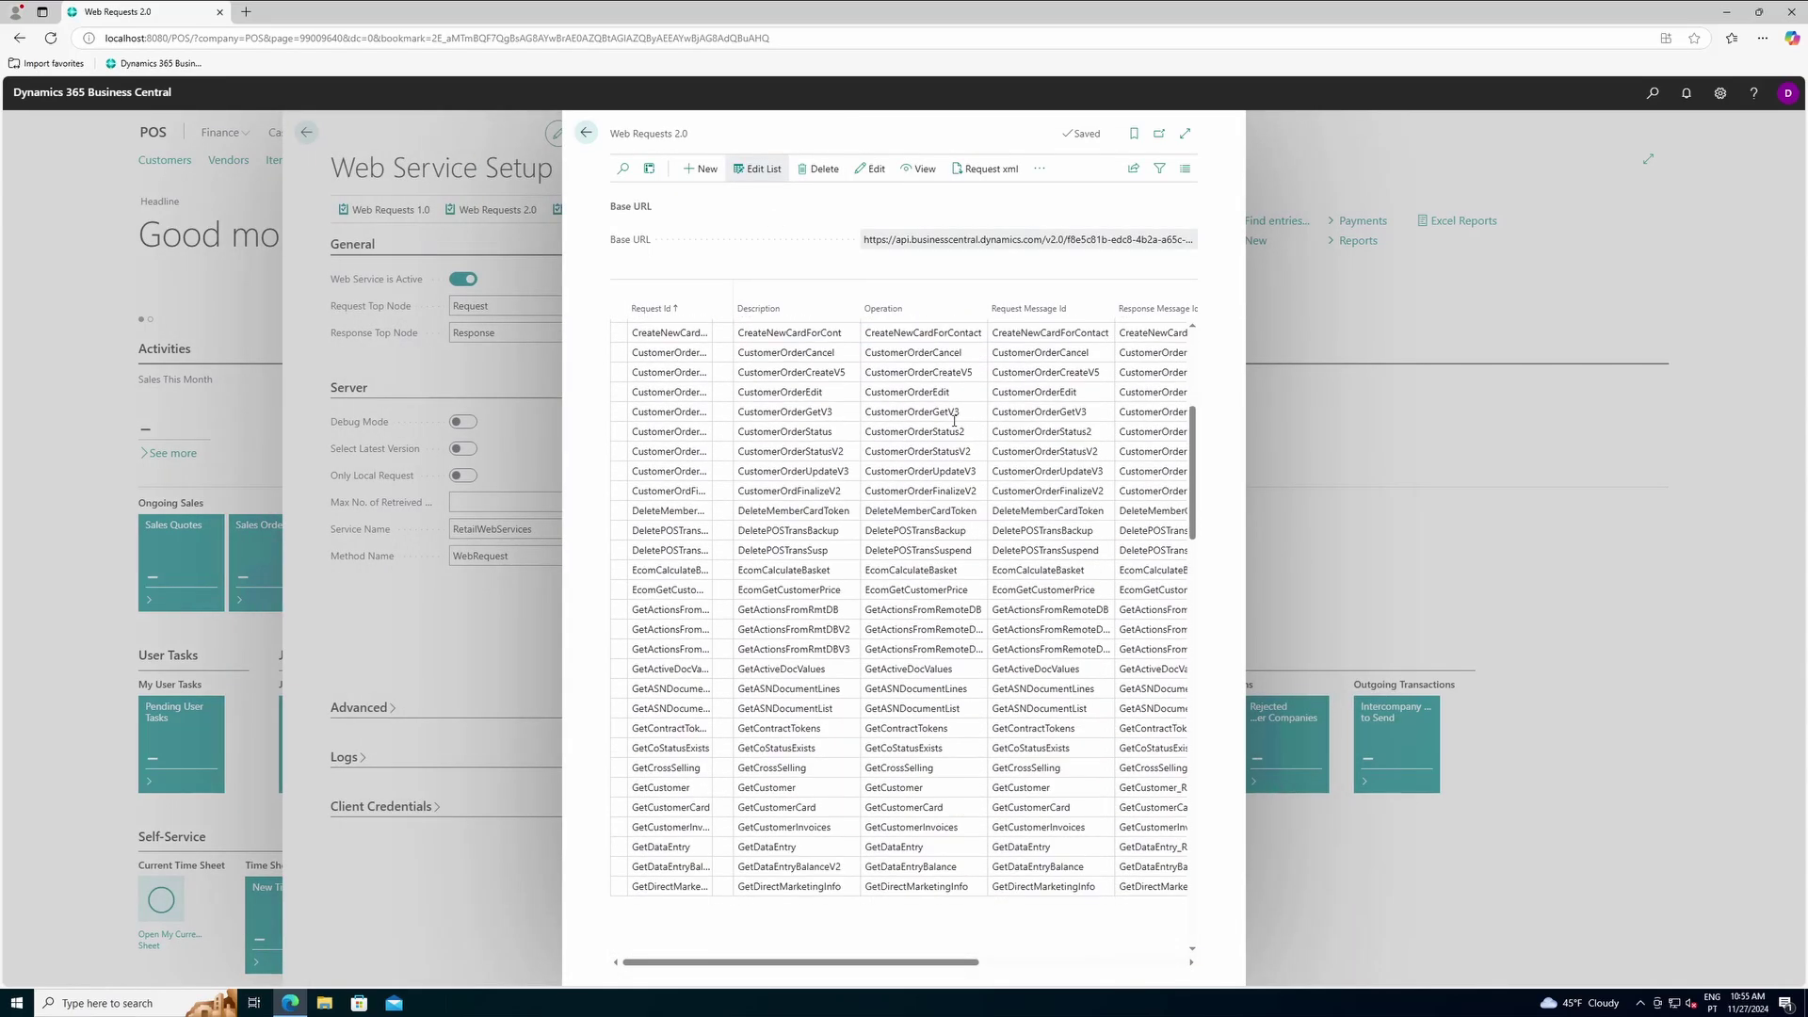
pyautogui.scroll(-5, 954, 425)
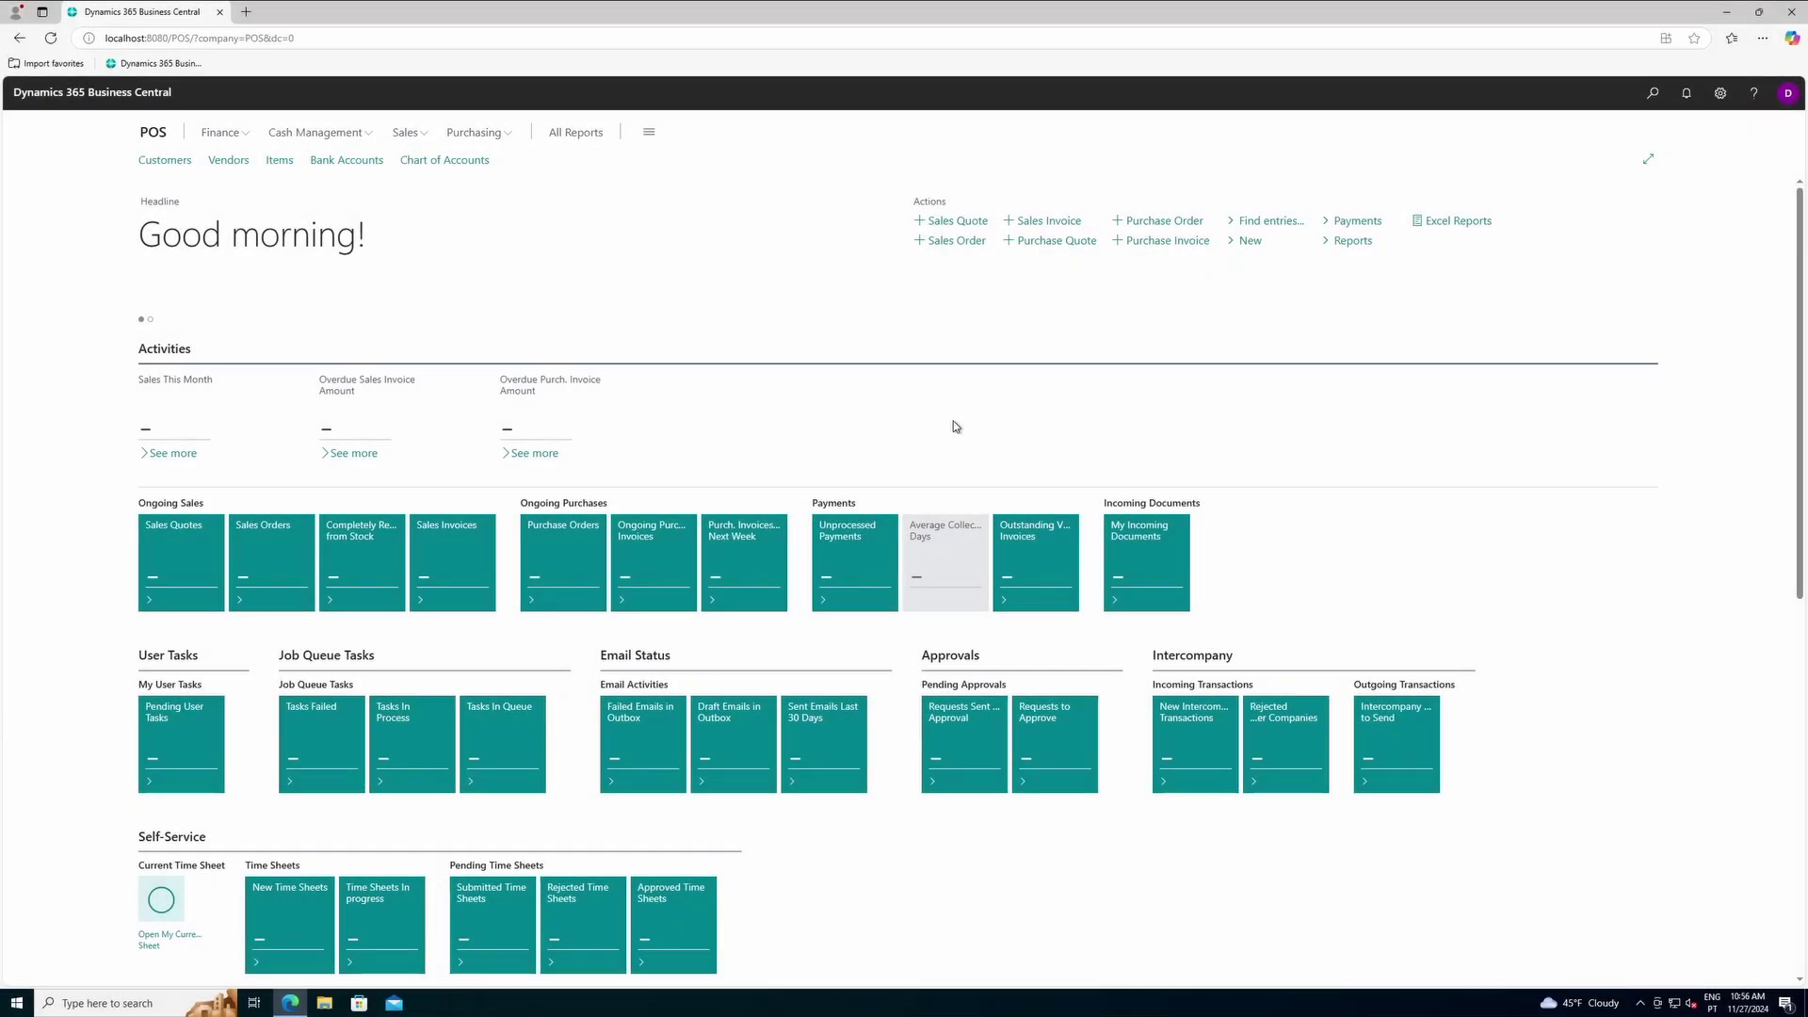
pyautogui.click(1651, 97)
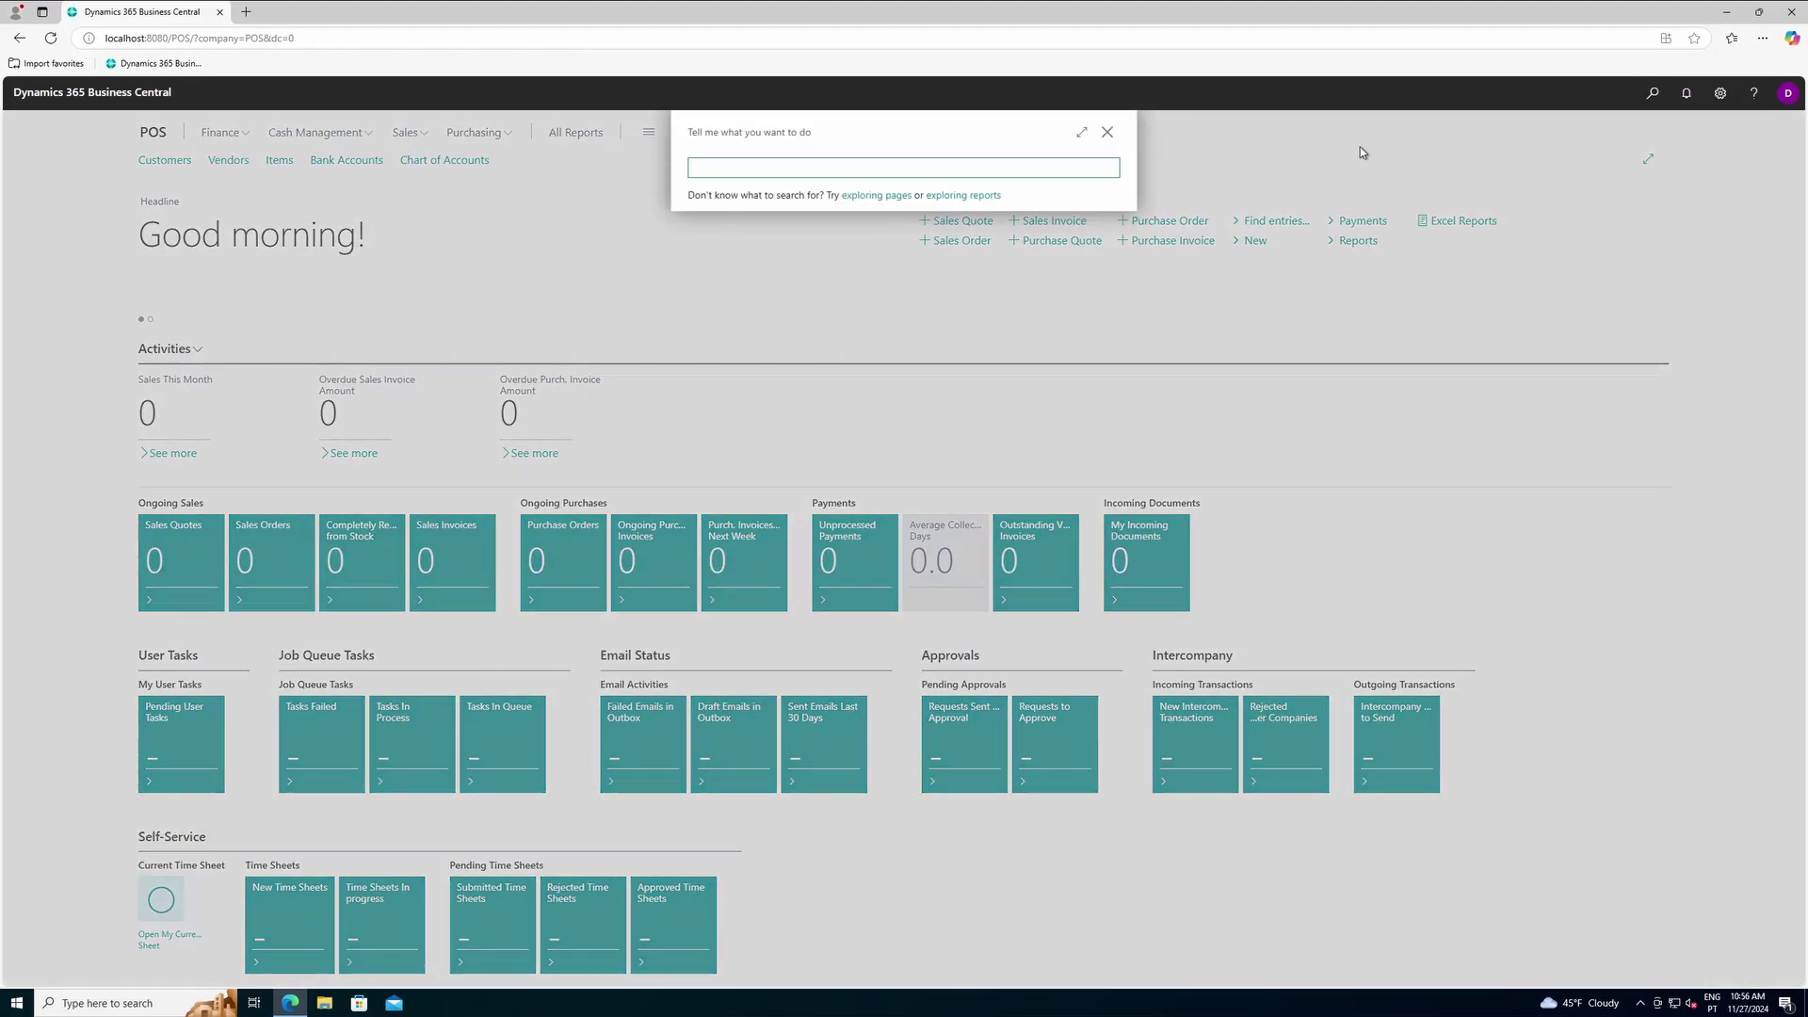
# Find the Scheduler Job List via 'sched job', open the AZSREPLUPDATE job, and choose Run Now.
pyautogui.write('sched job')
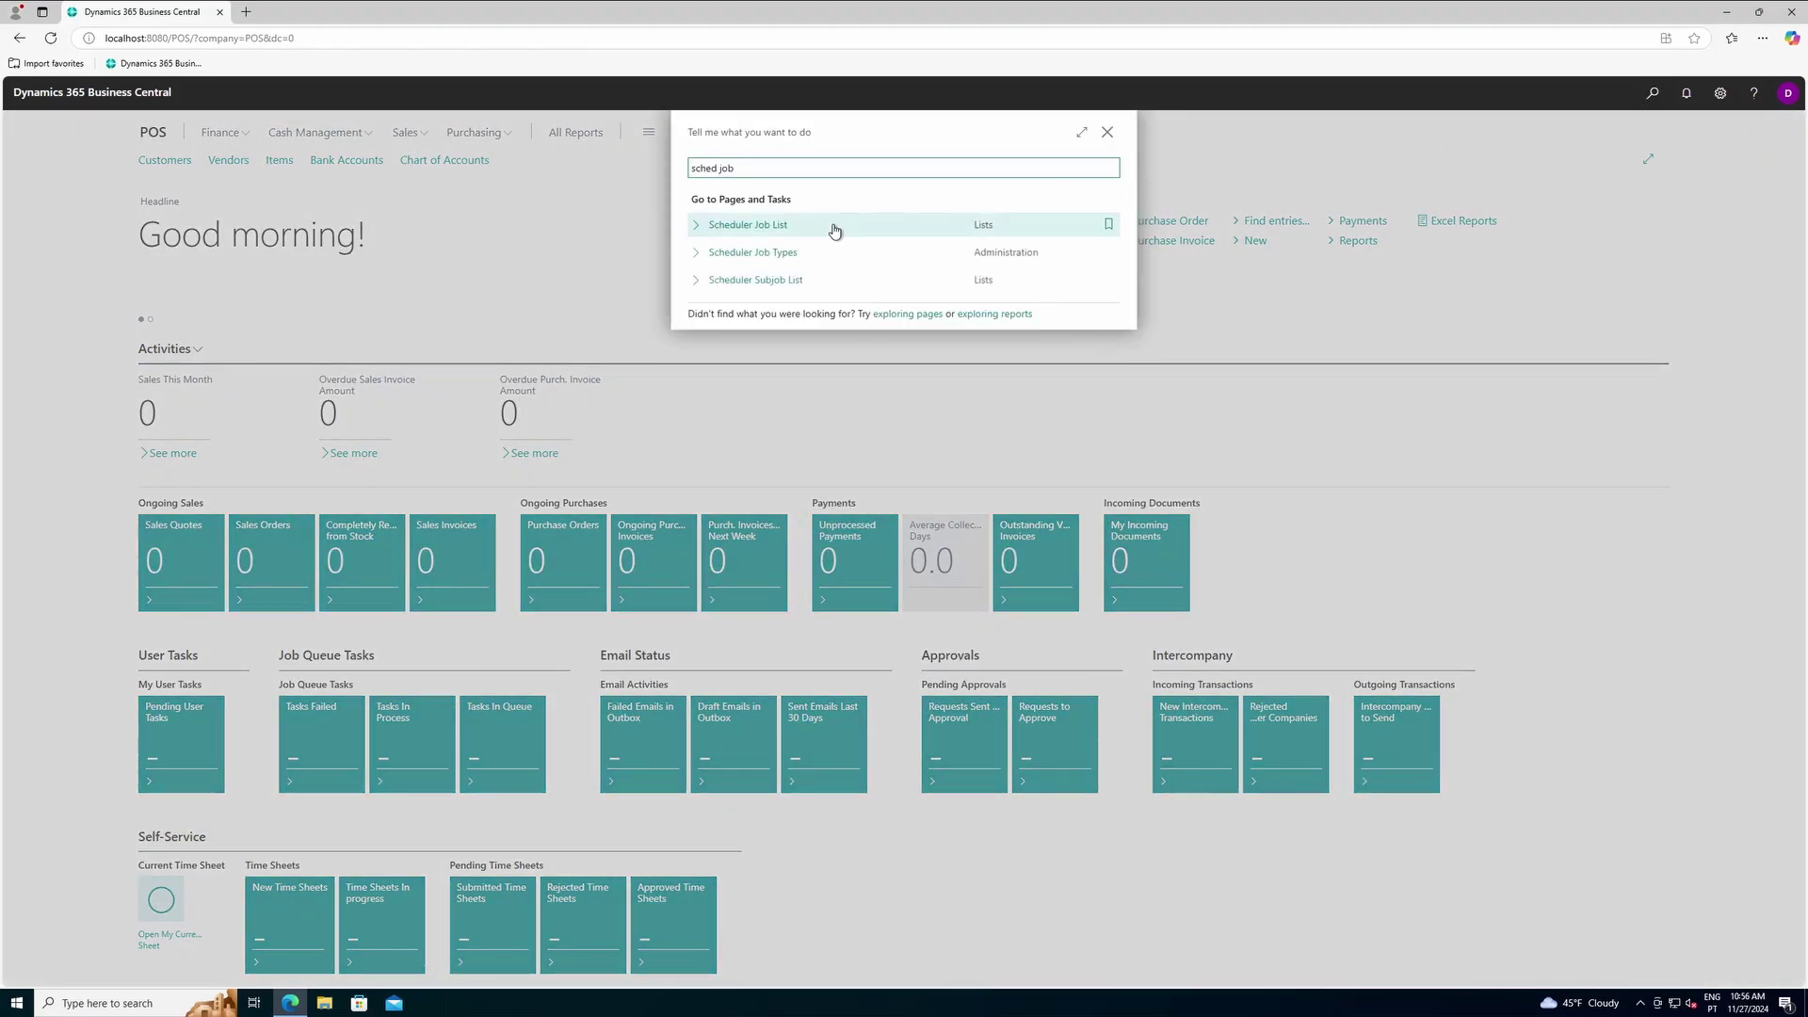
pyautogui.click(769, 226)
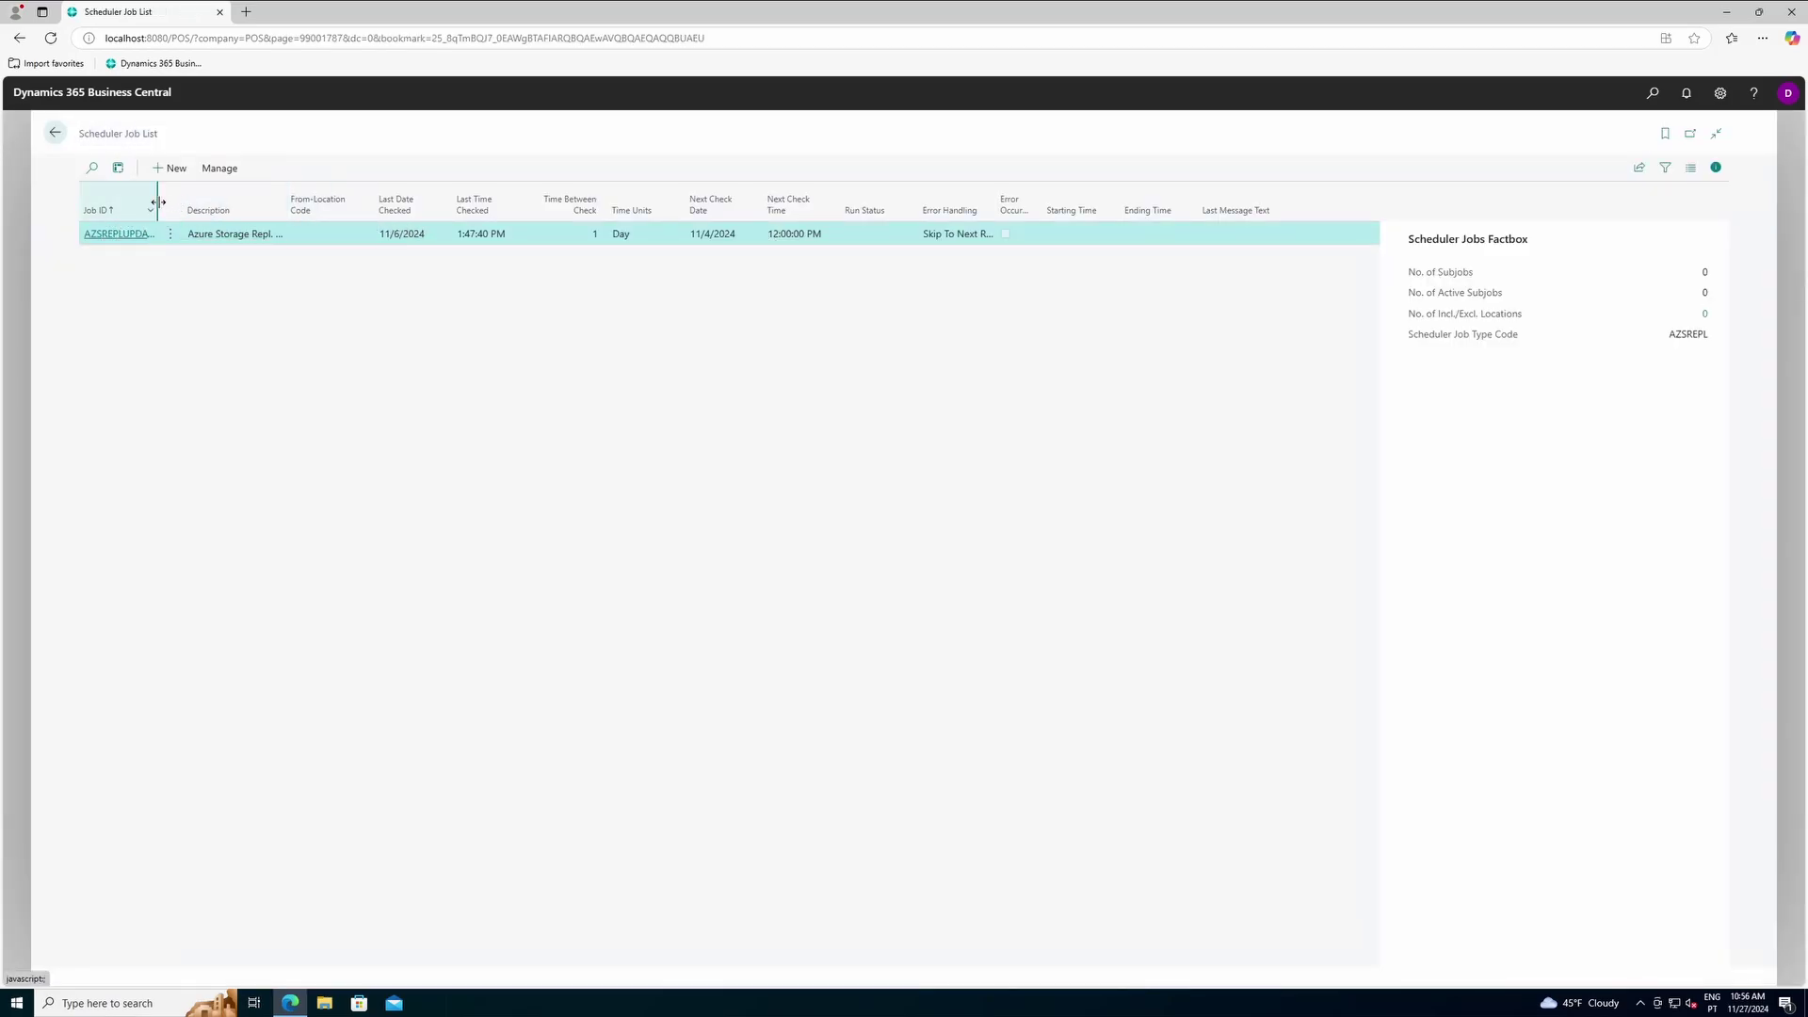
pyautogui.moveTo(185, 201); pyautogui.dragTo(222, 200)
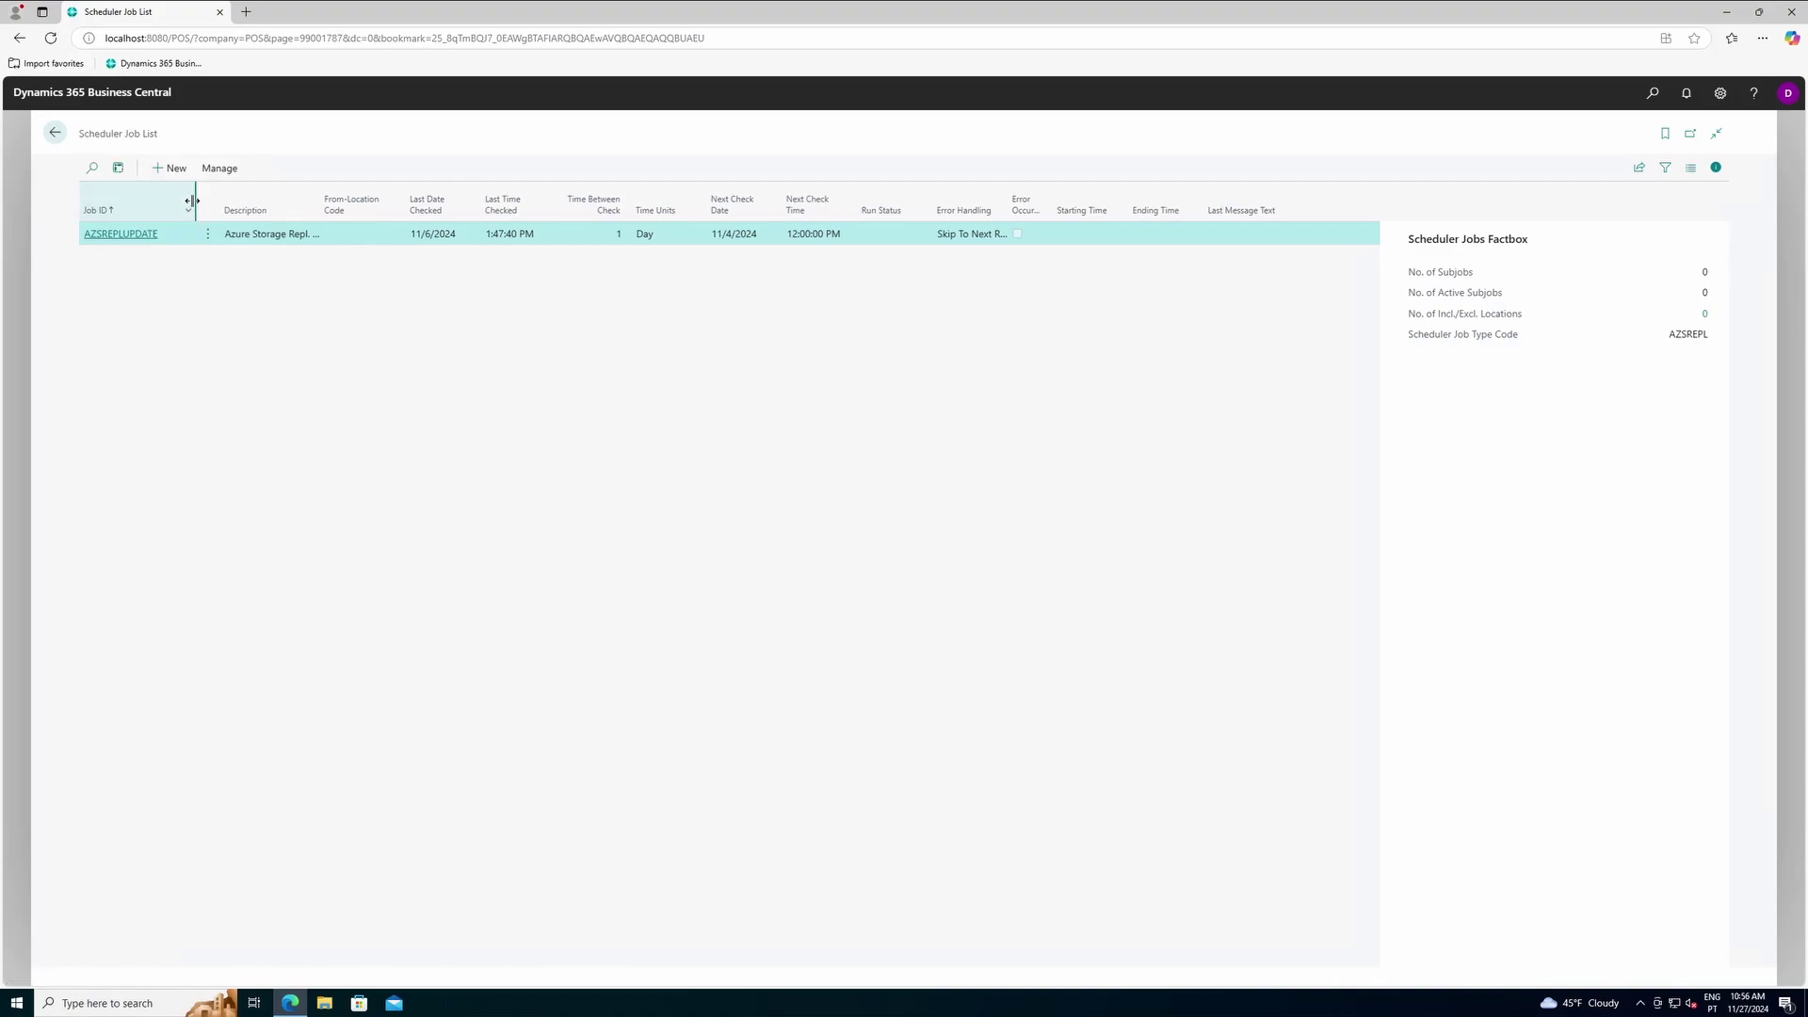
pyautogui.click(129, 232)
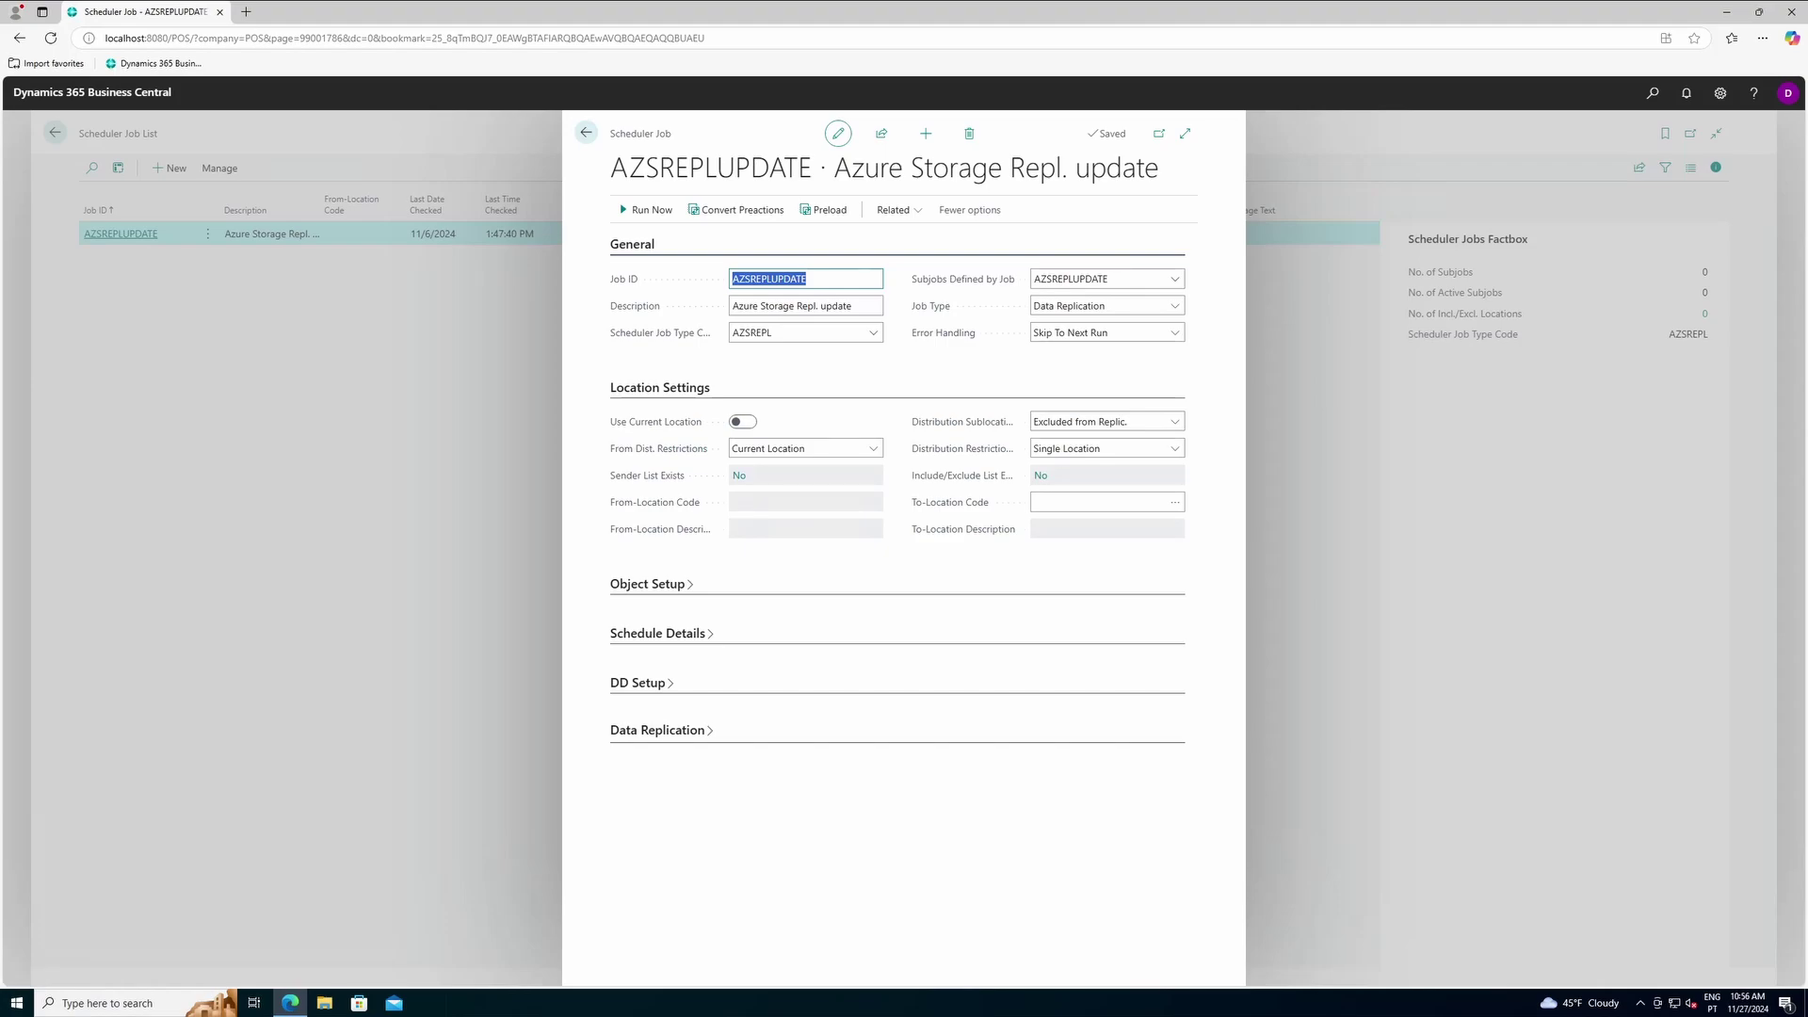
pyautogui.click(646, 209)
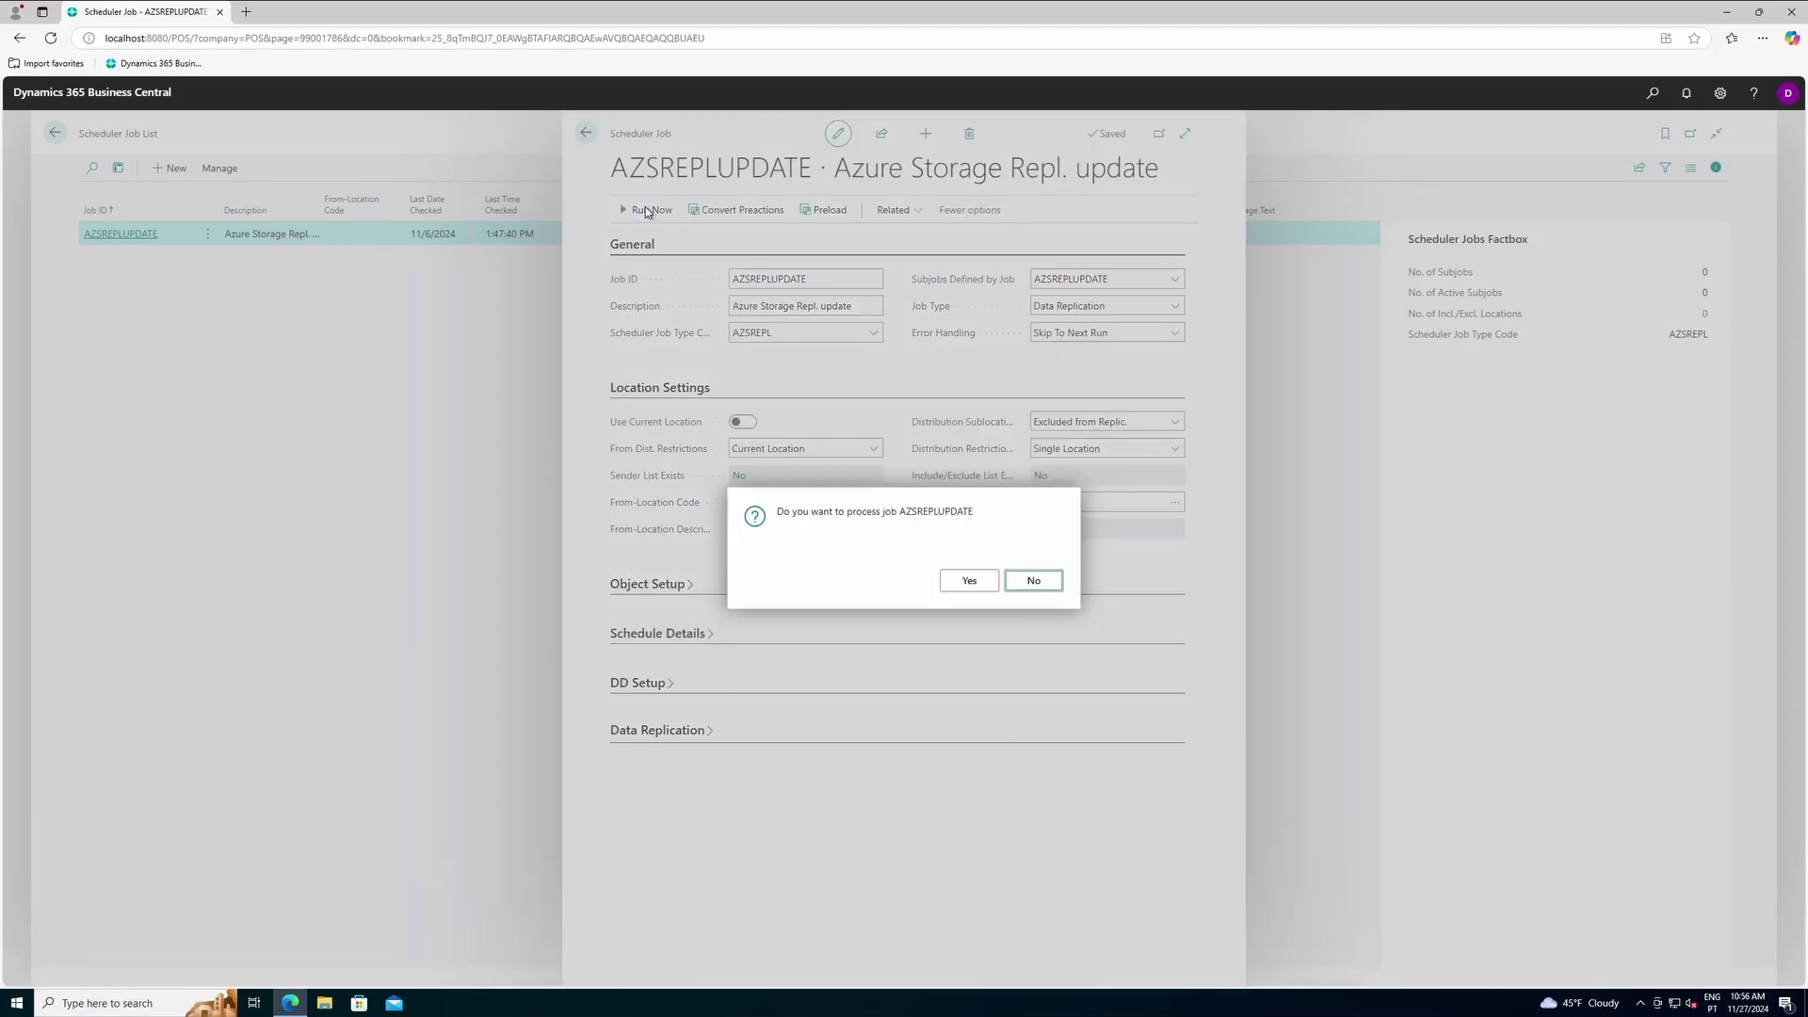
# Confirm processing of the AZSREPLUPDATE job, acknowledge its completion message, and close the job card.
pyautogui.click(963, 584)
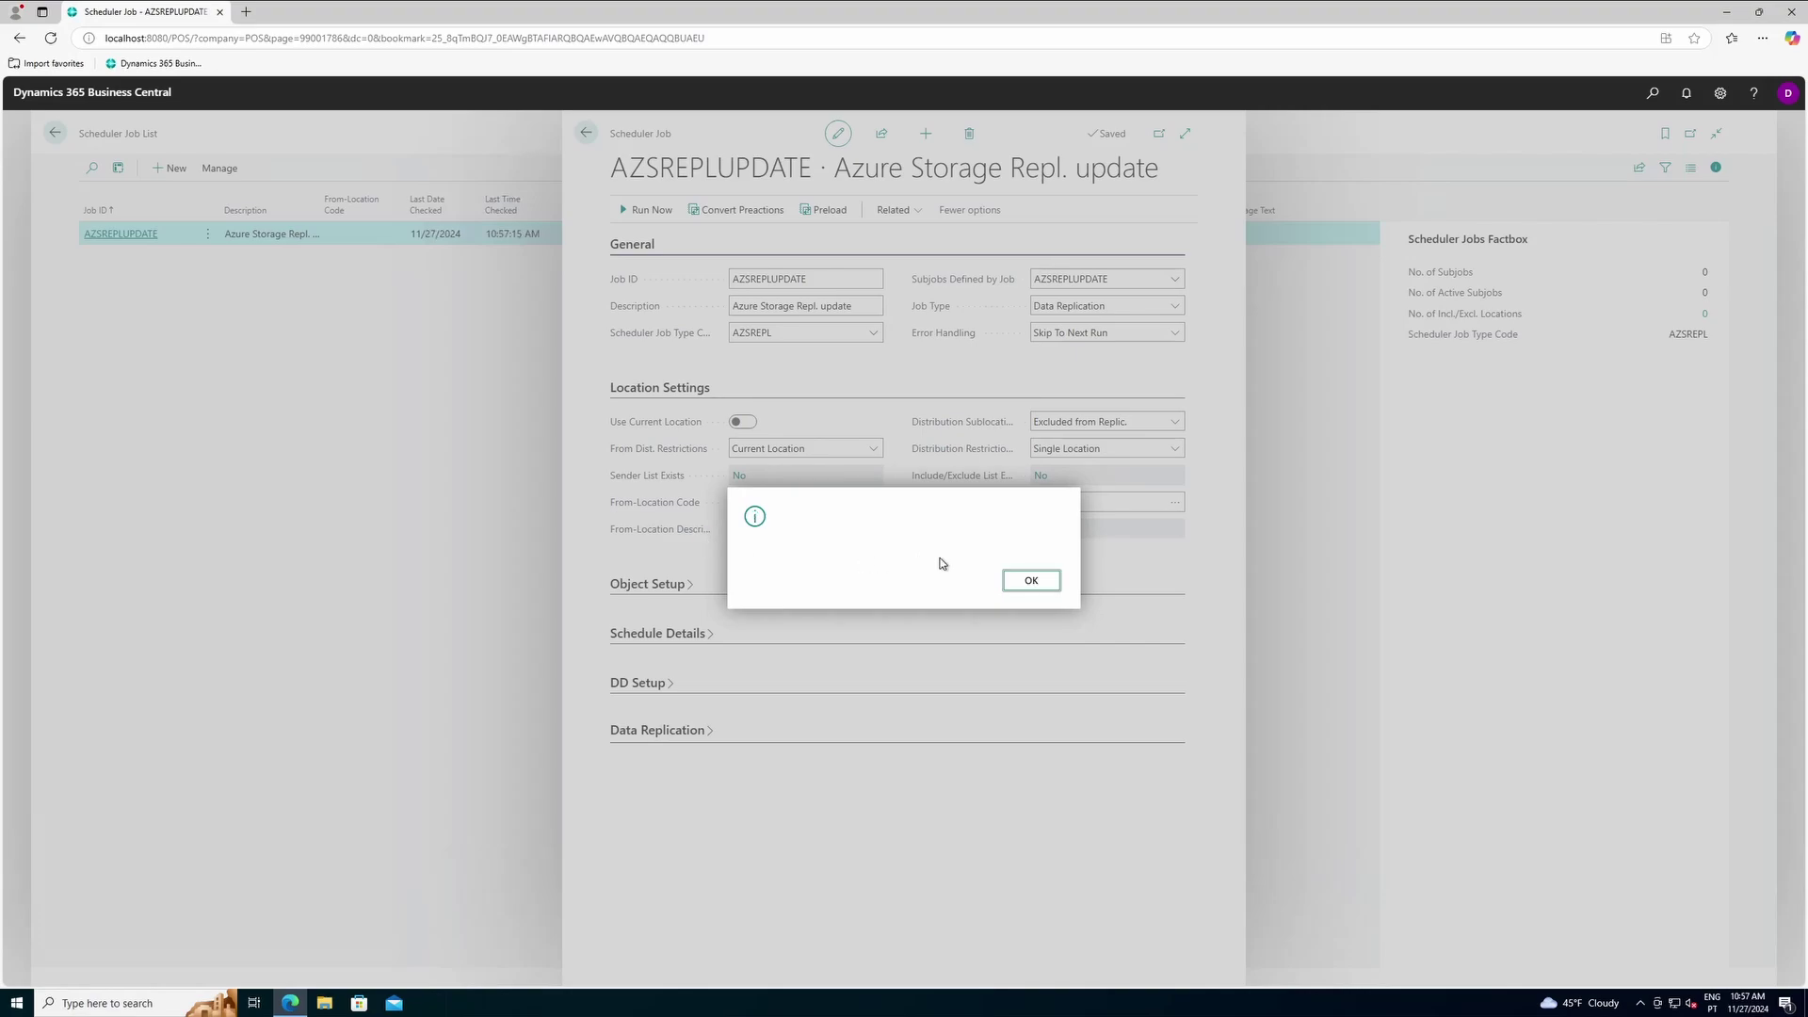
pyautogui.click(1032, 581)
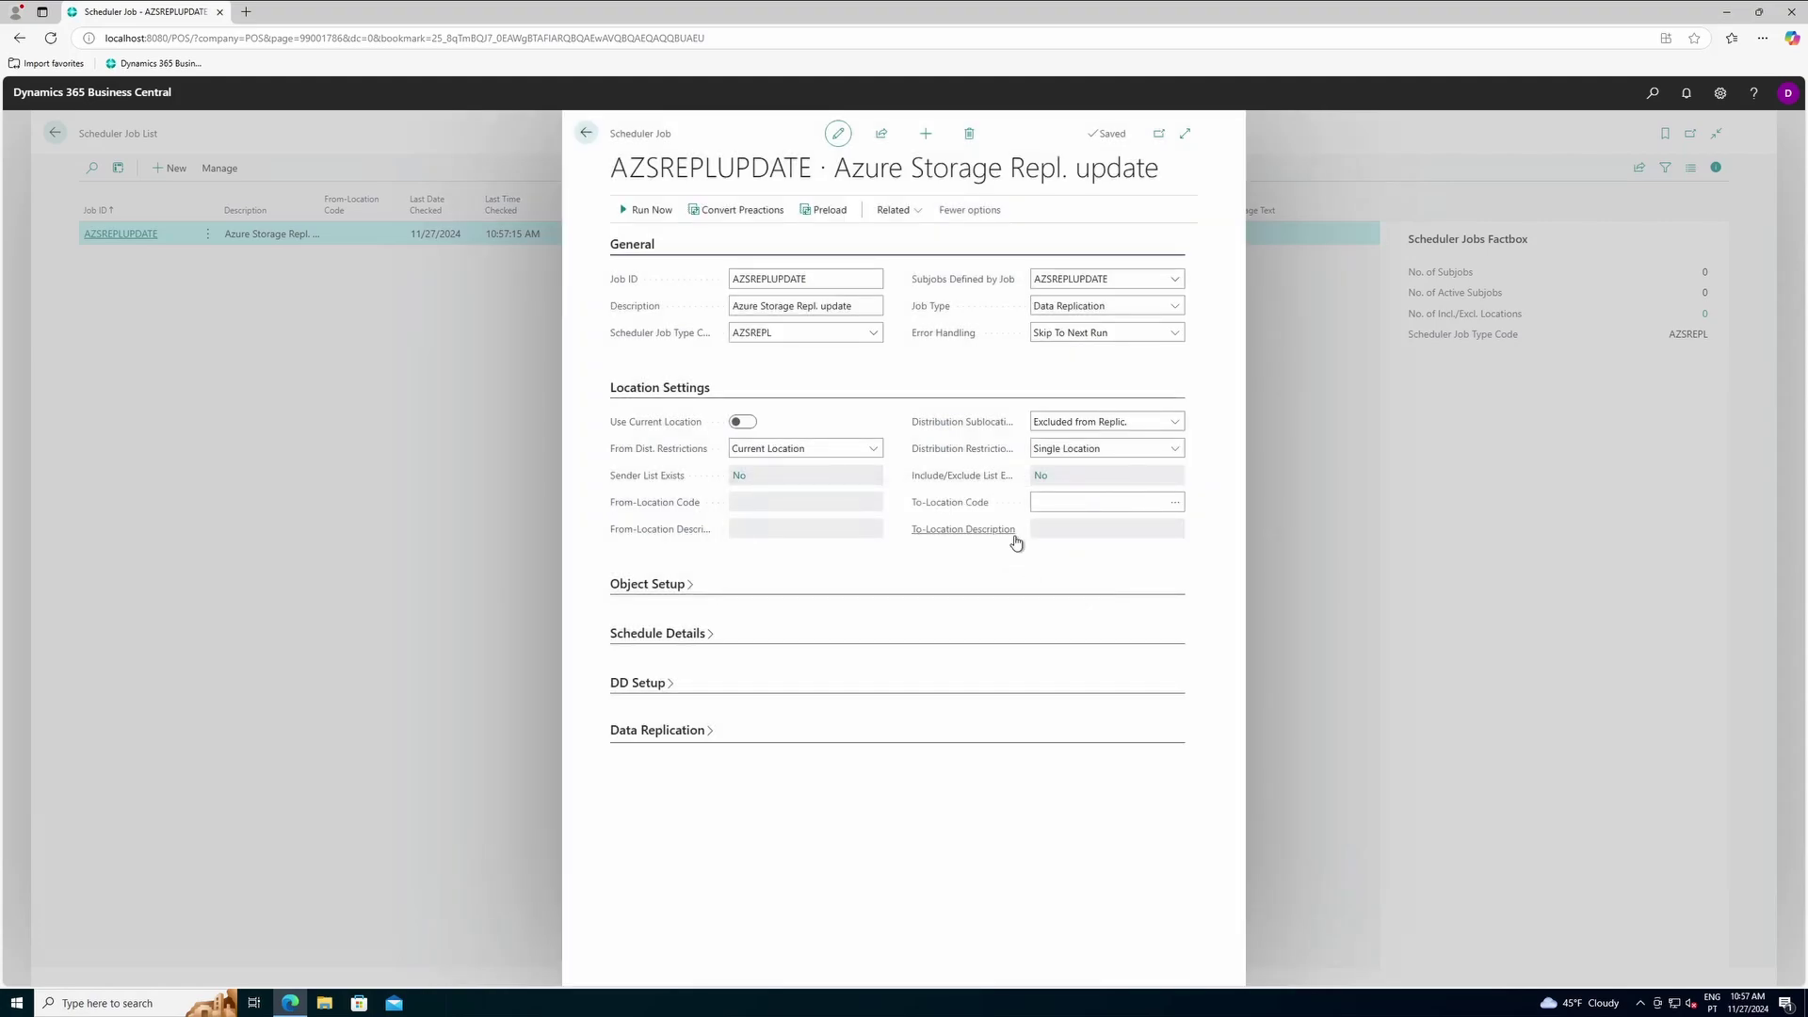
pyautogui.press('Escape')
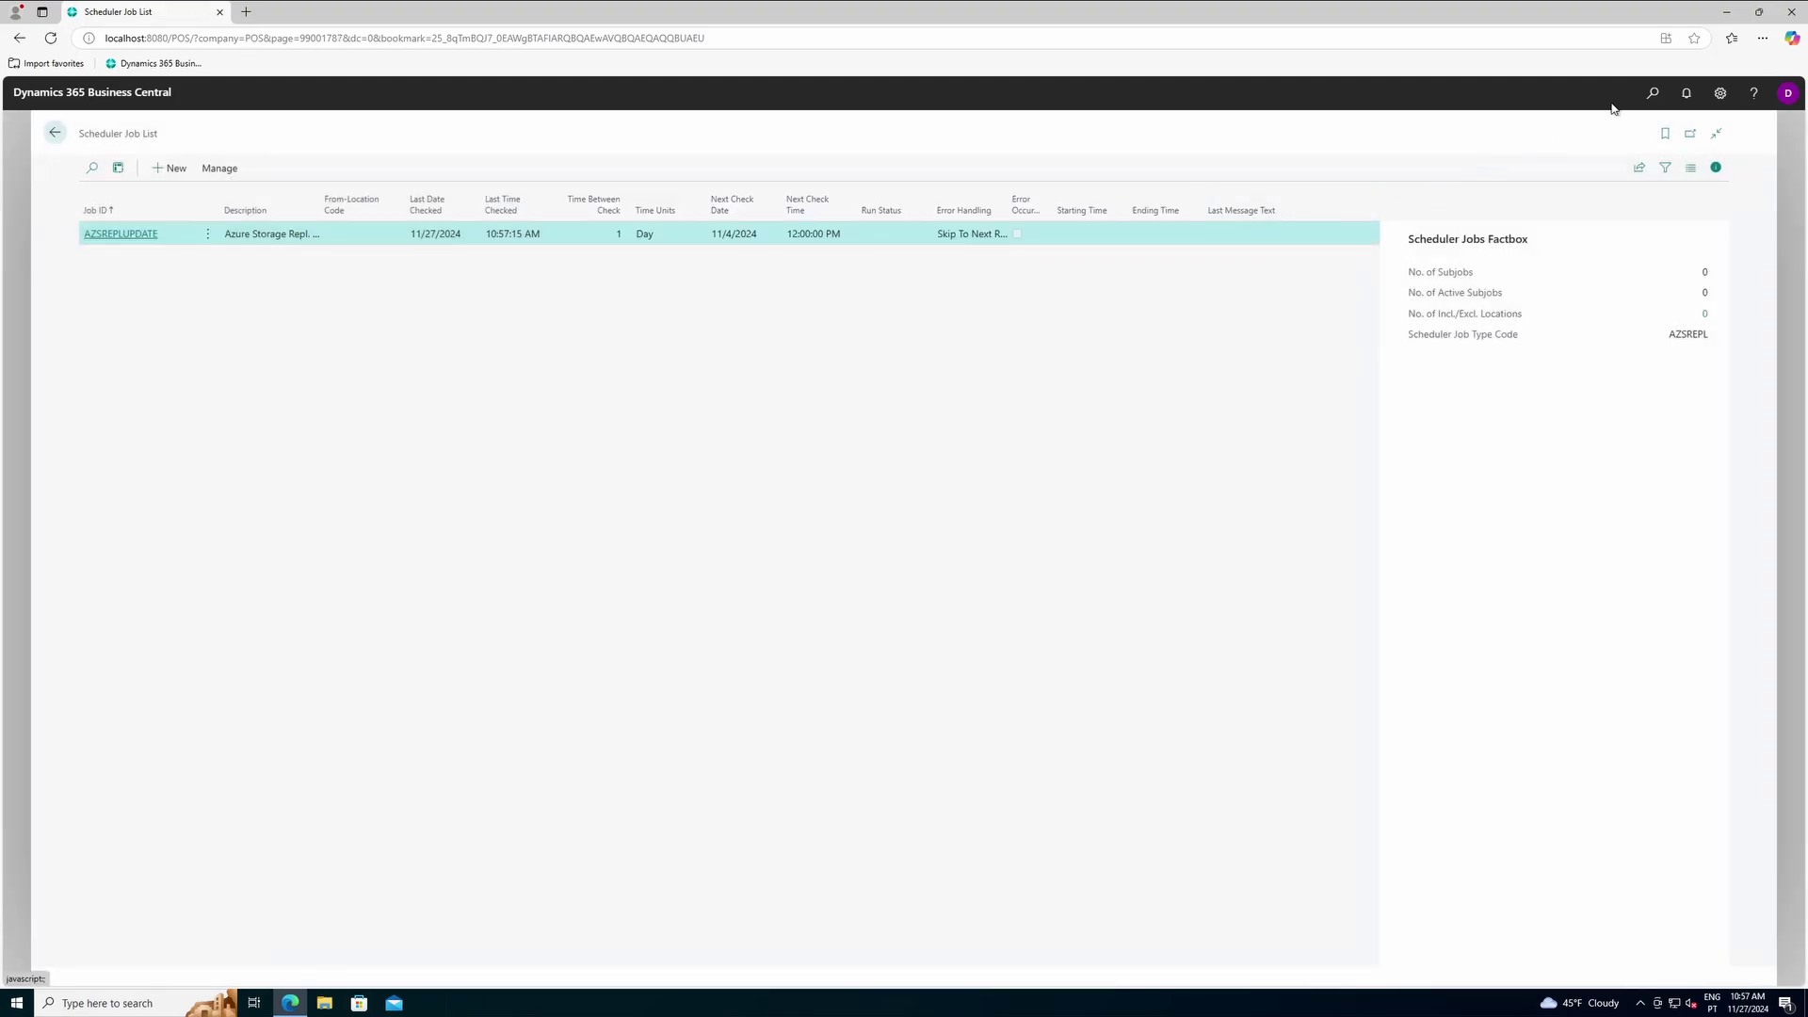
# Search 'retail ite' and open the Retail Item List.
pyautogui.click(1649, 100)
pyautogui.write('retail ite')
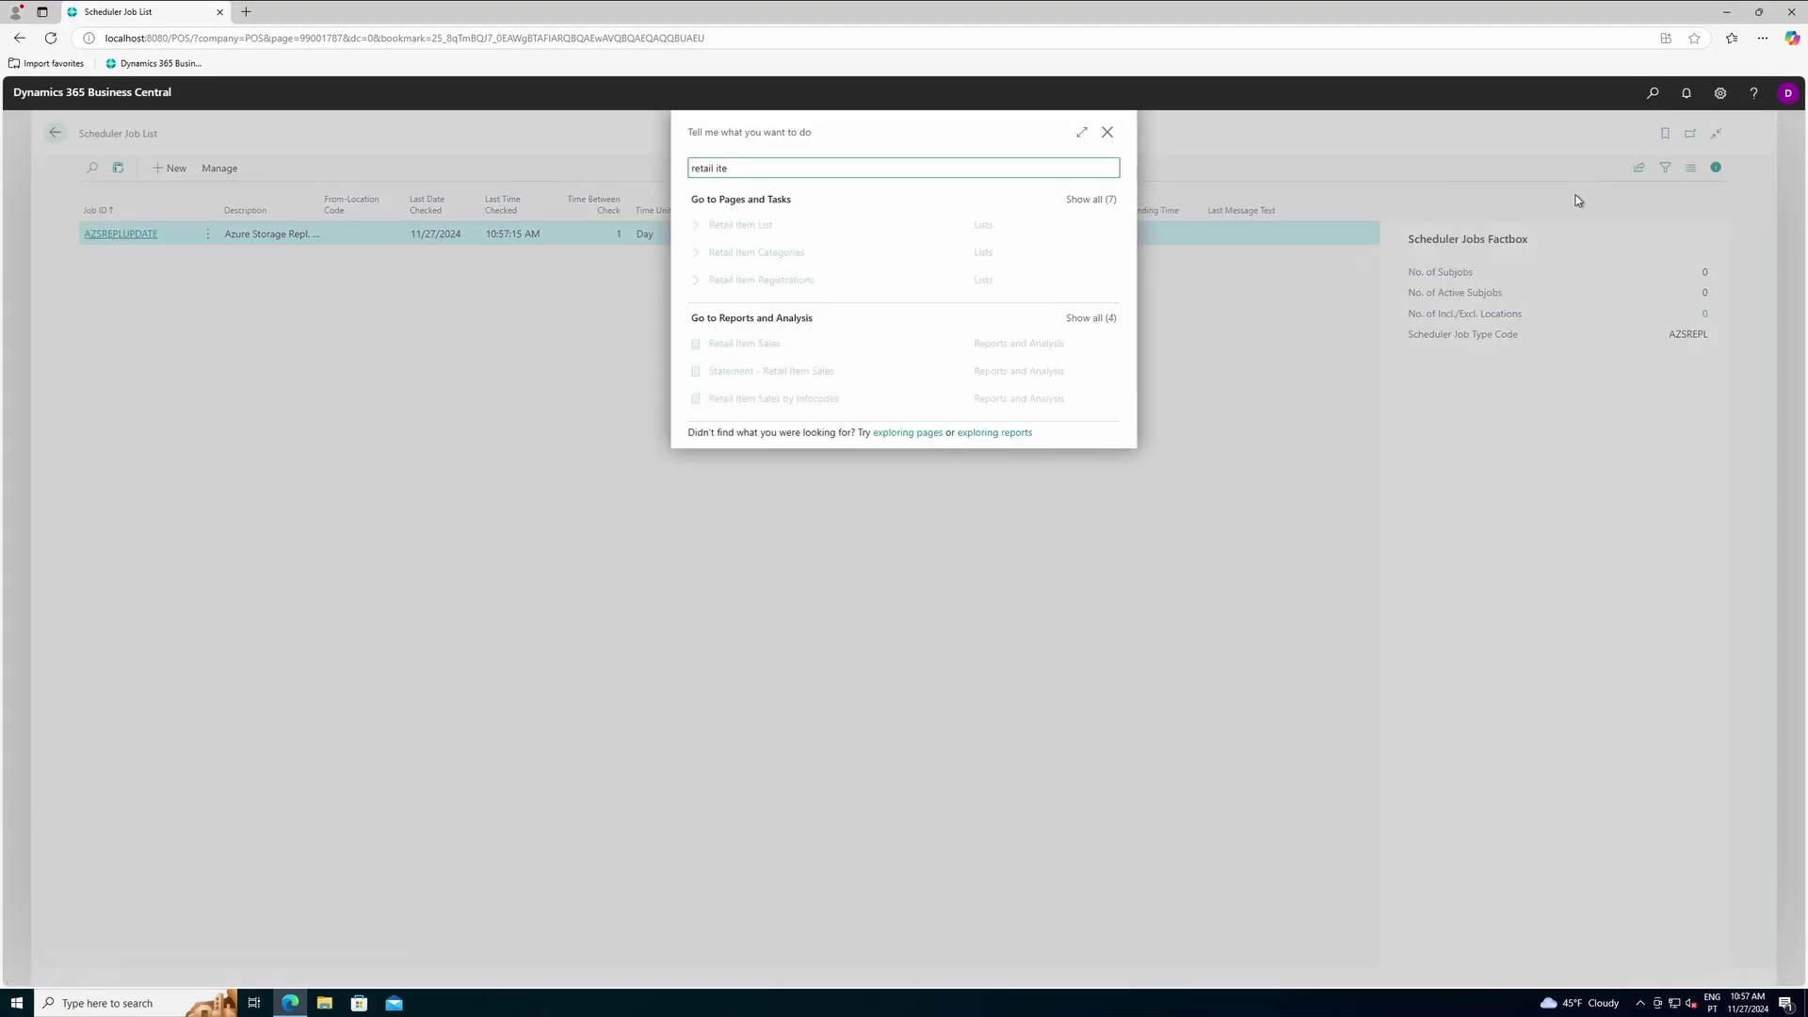
pyautogui.click(763, 232)
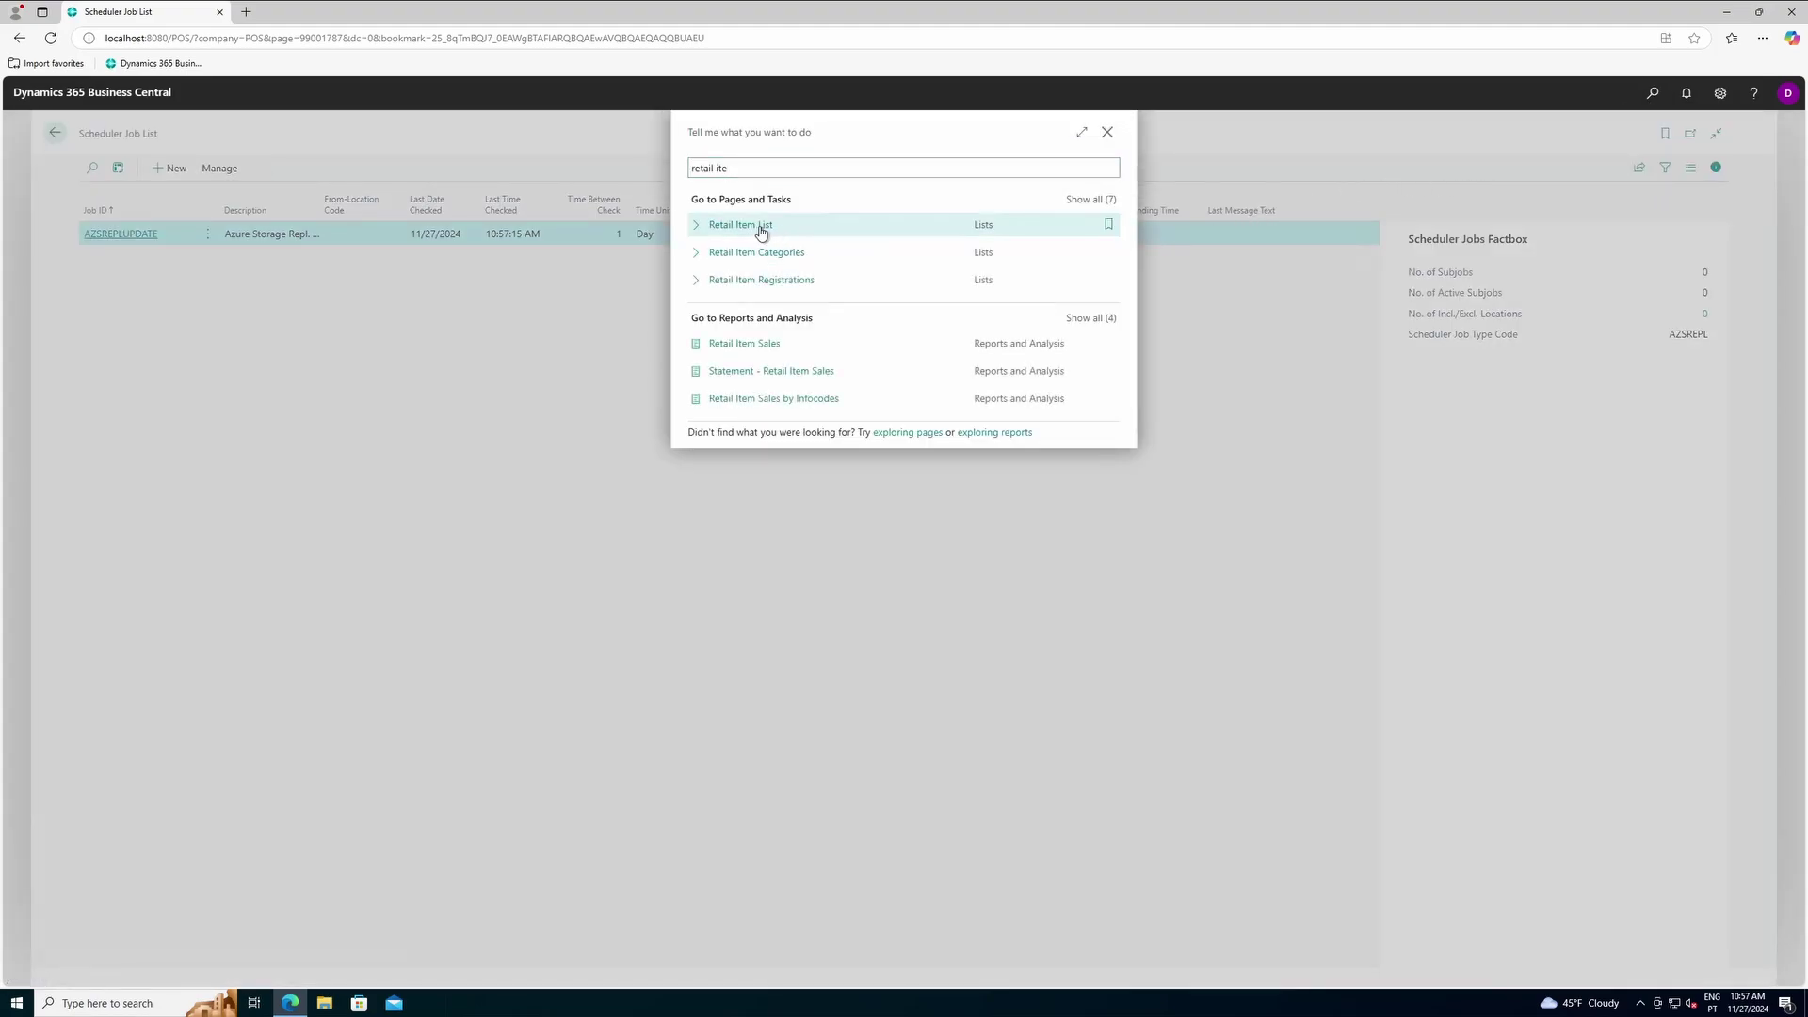